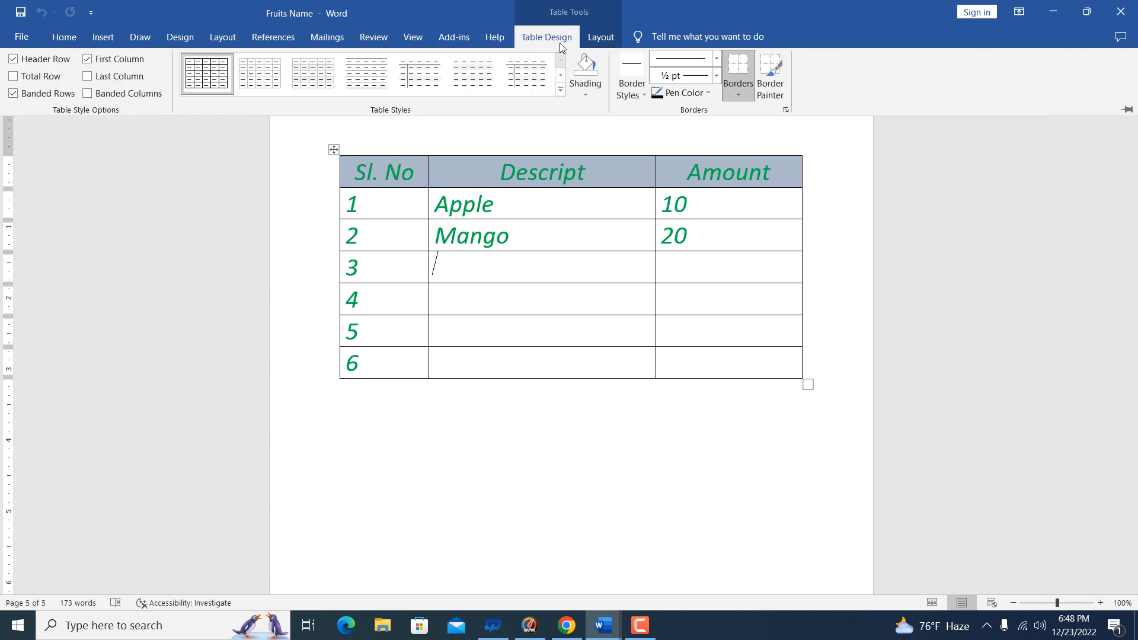
- Review the table size, alignment and text wrapping options in the table properties without changing anything
{"action": "left_click", "coordinate": [596, 43]}
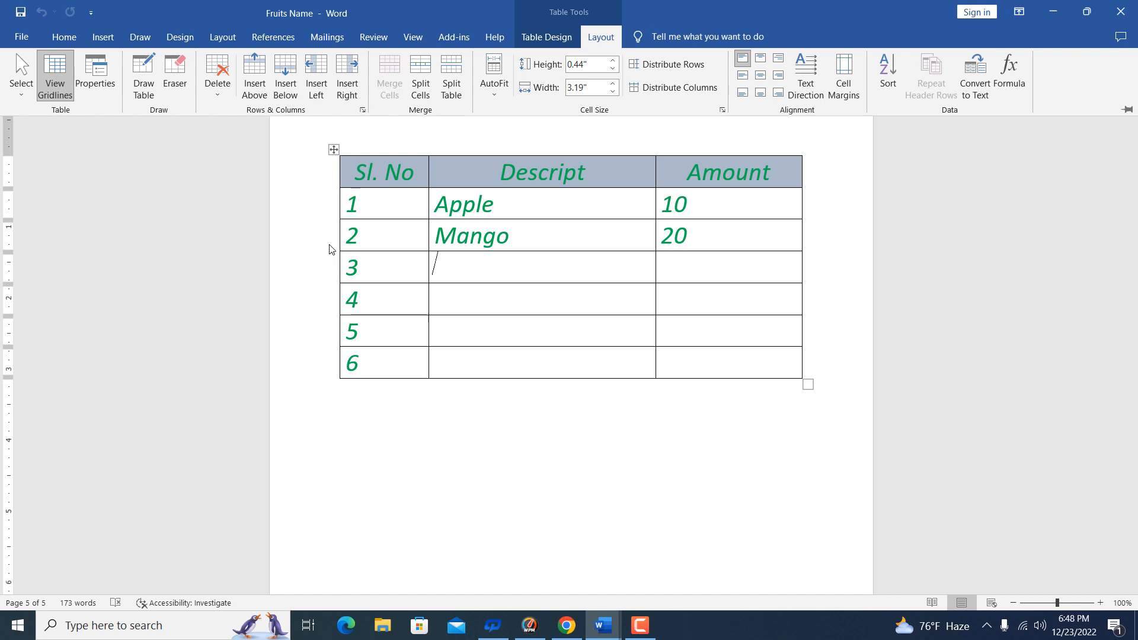
{"action": "left_click", "coordinate": [90, 72]}
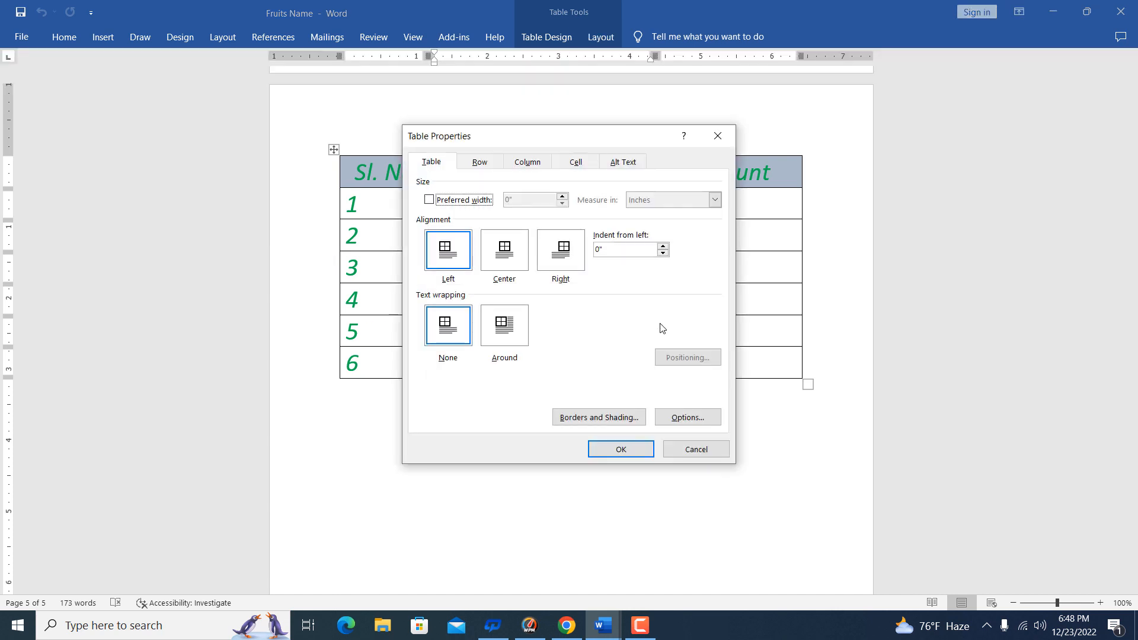
{"action": "left_click", "coordinate": [697, 456]}
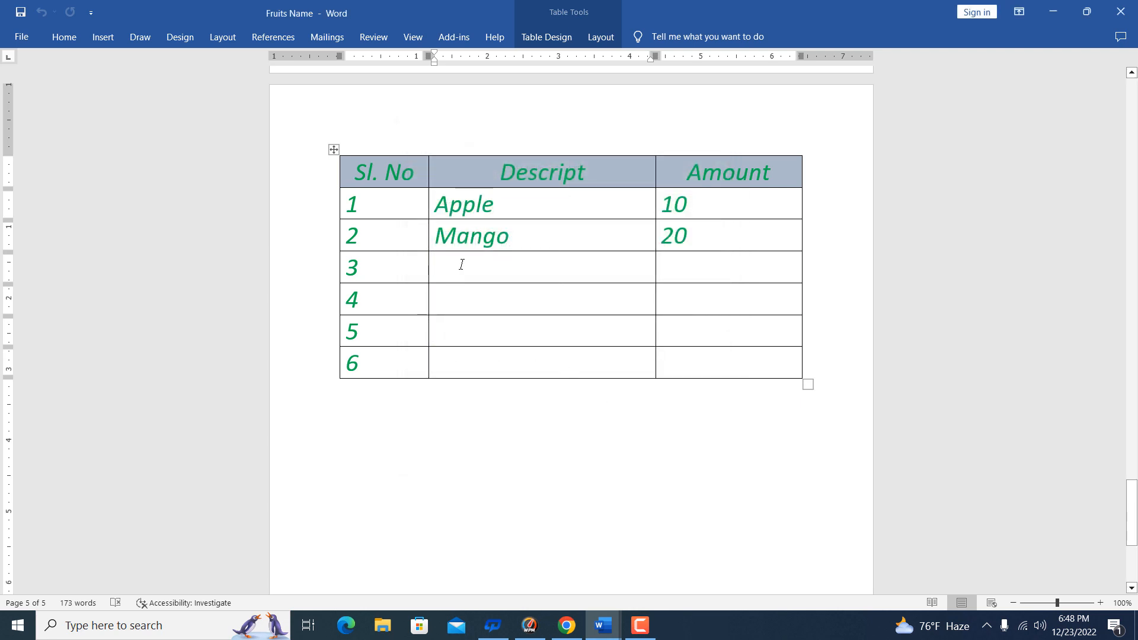
- Select the empty Descript cell of row 3 and examine its row, column and cell settings in the table properties
{"action": "left_click", "coordinate": [462, 265]}
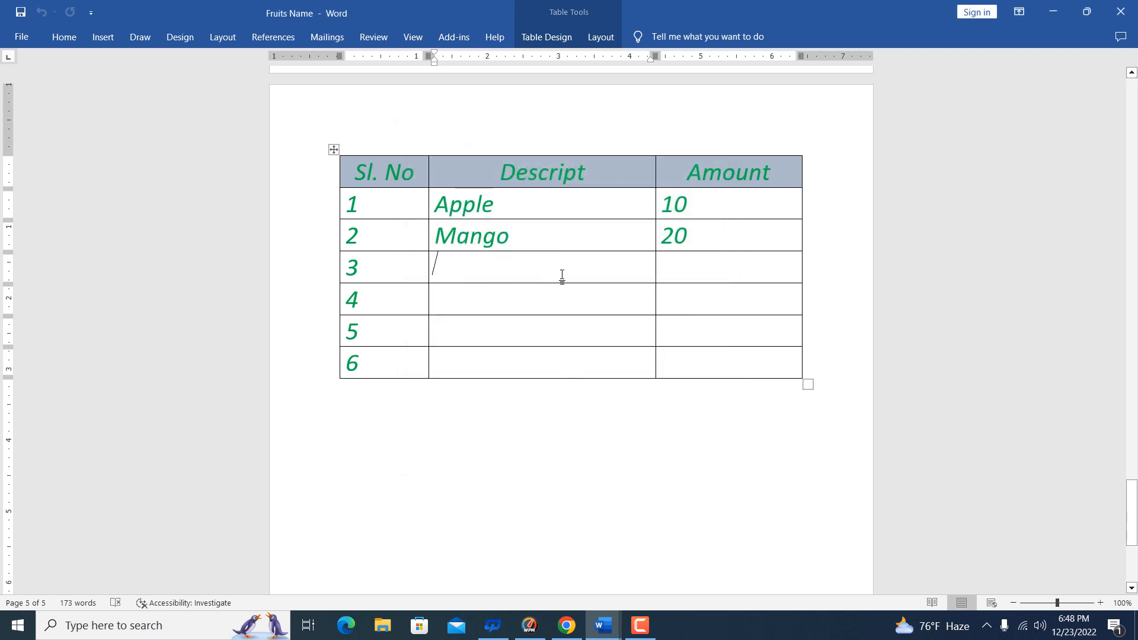
{"action": "double_click", "coordinate": [640, 272]}
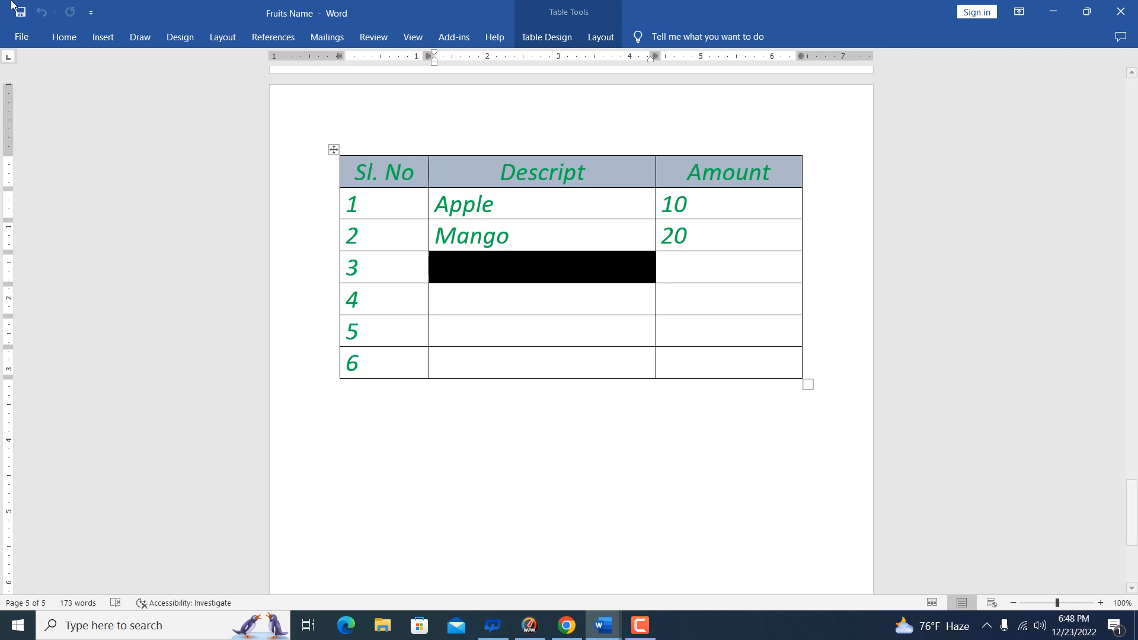
{"action": "left_click", "coordinate": [96, 37]}
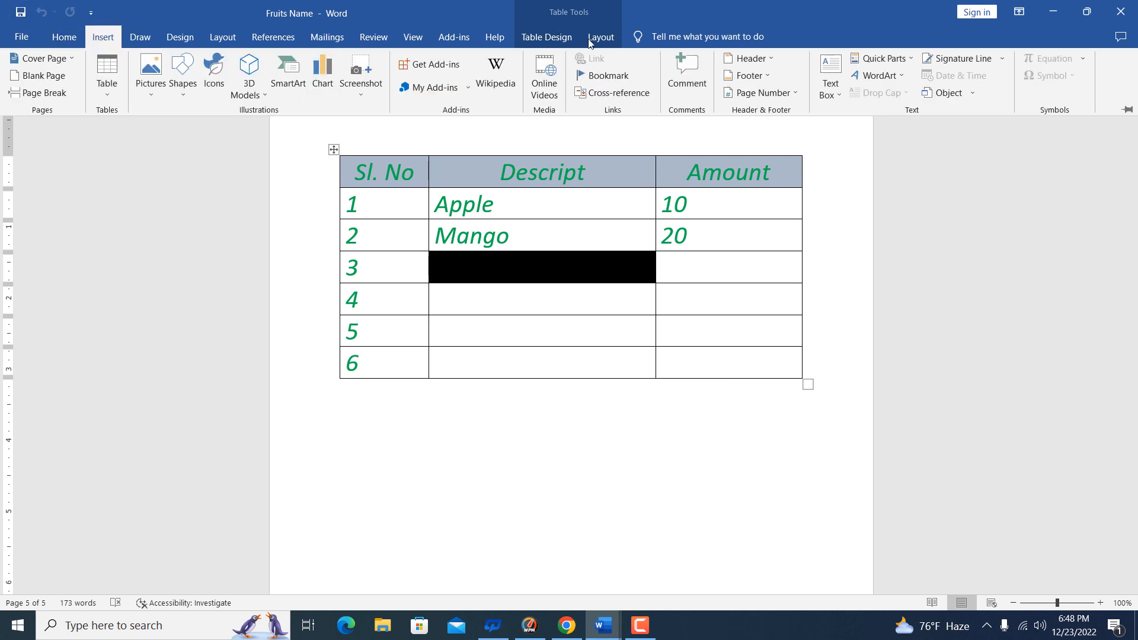
{"action": "left_click", "coordinate": [107, 100]}
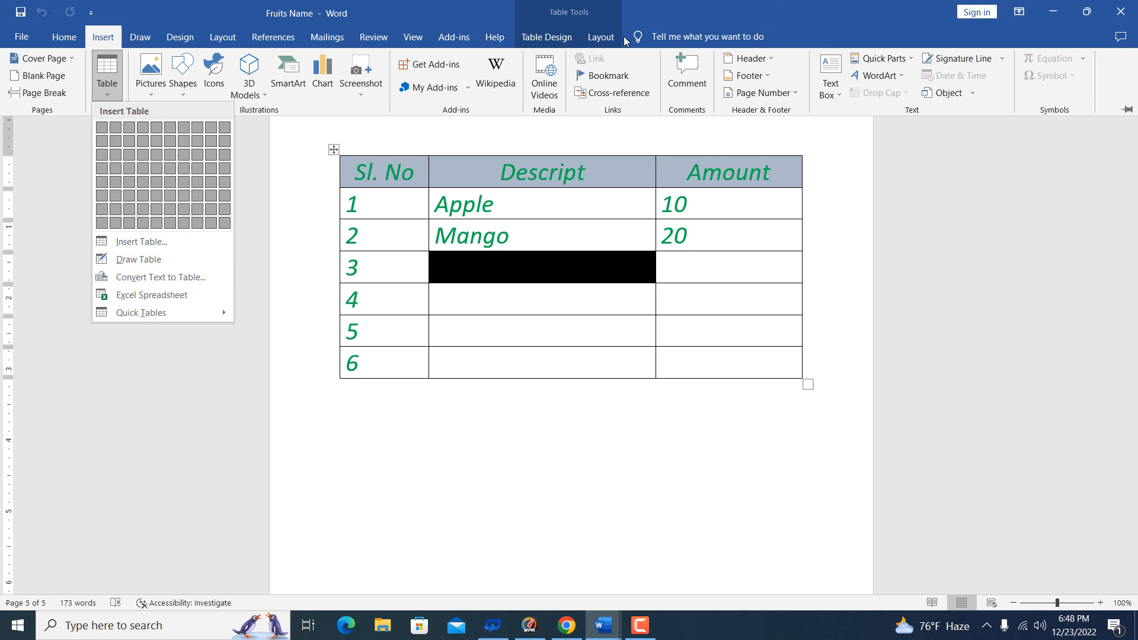
{"action": "left_click", "coordinate": [600, 37]}
{"action": "left_click", "coordinate": [94, 77]}
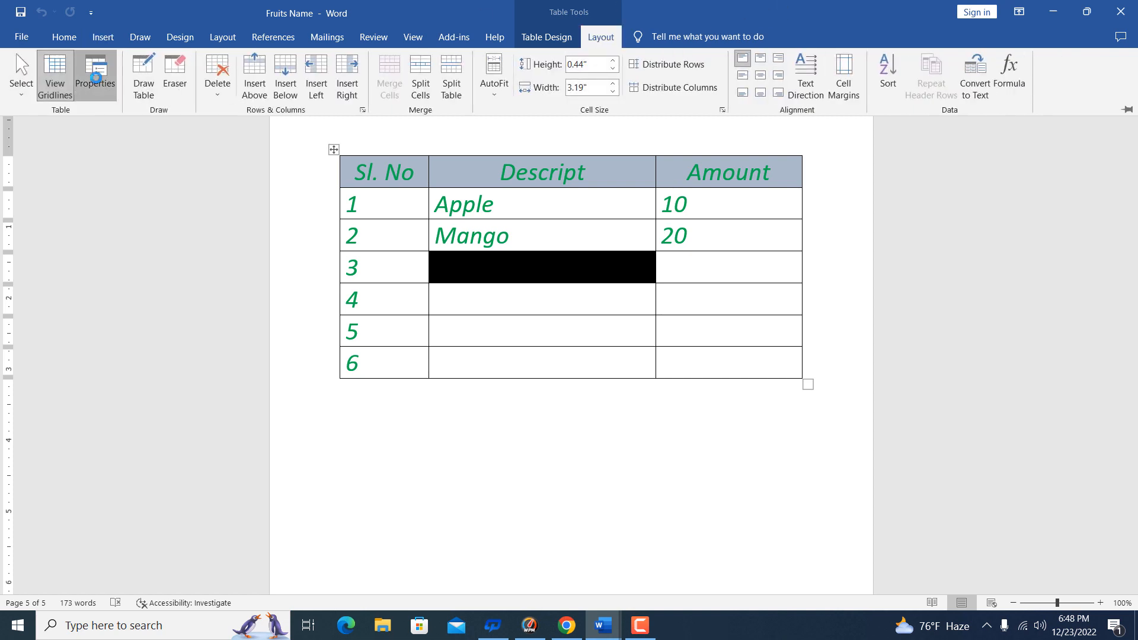
{"action": "left_click", "coordinate": [479, 162]}
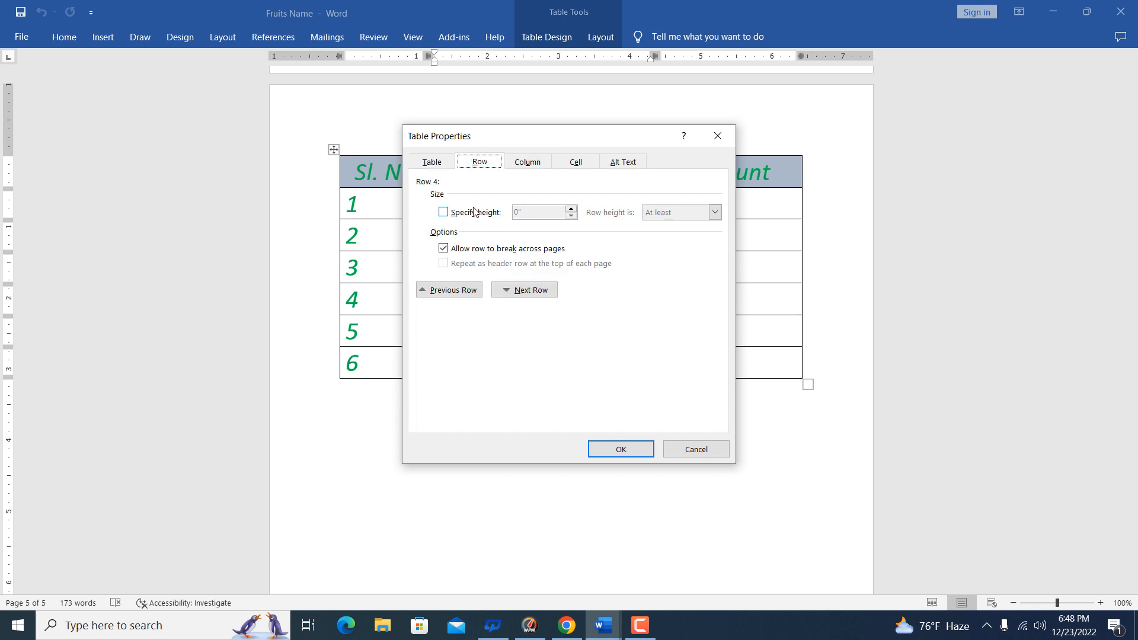
{"action": "left_click", "coordinate": [520, 164]}
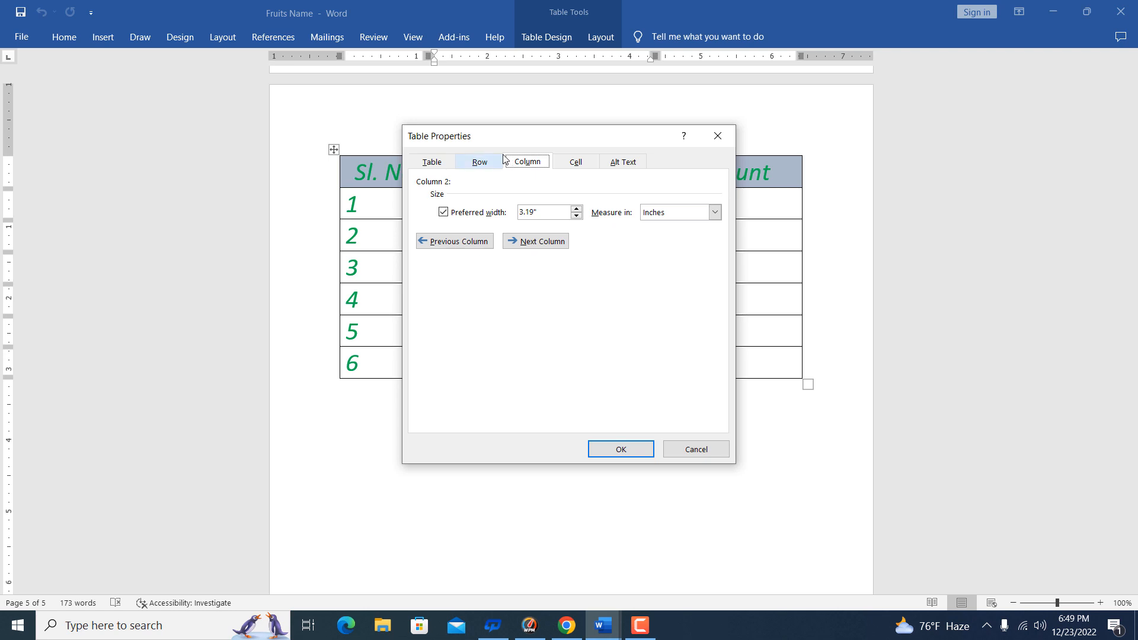
{"action": "left_click", "coordinate": [575, 167]}
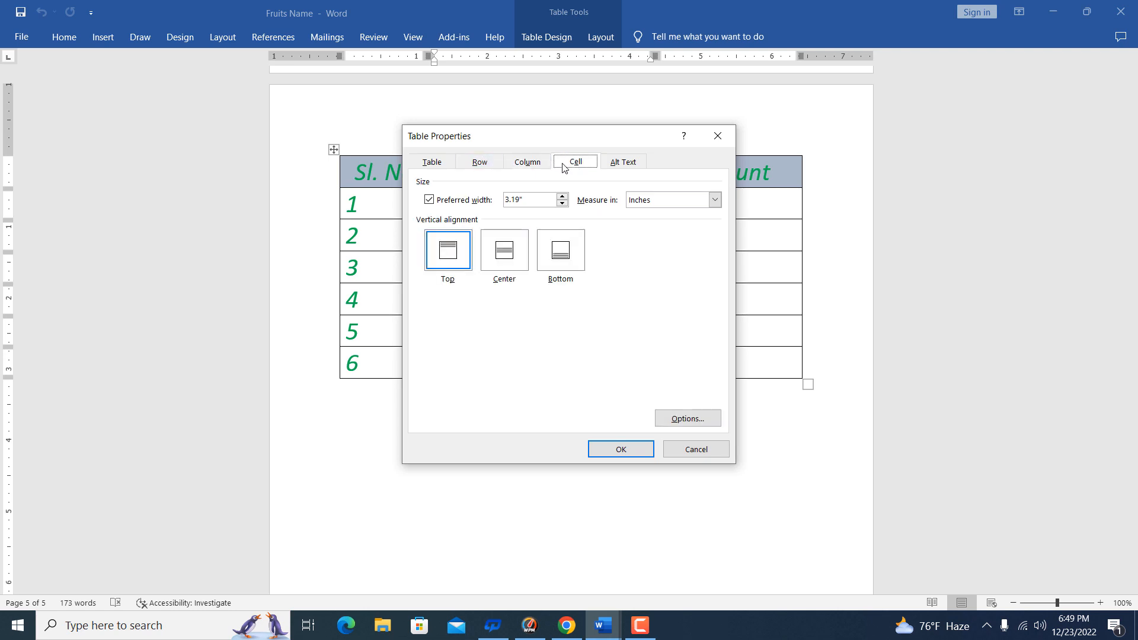
{"action": "left_click", "coordinate": [684, 450]}
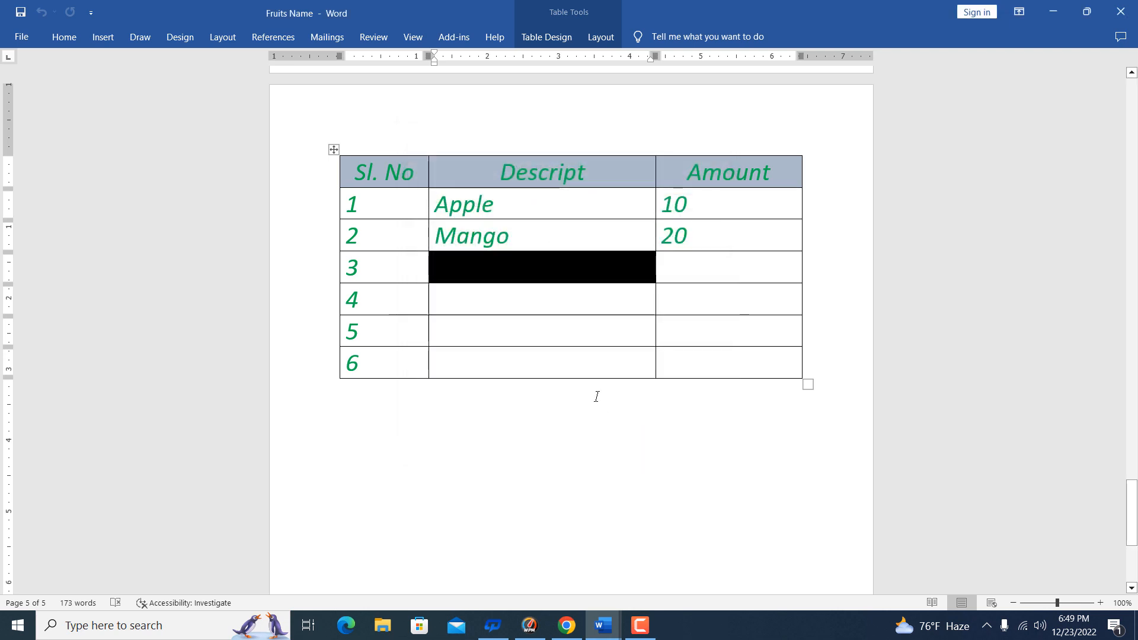
- Enter Kkk in the Descript cell of row 3 and enlarge the row to about 0.84 inches high
{"action": "left_click", "coordinate": [473, 274]}
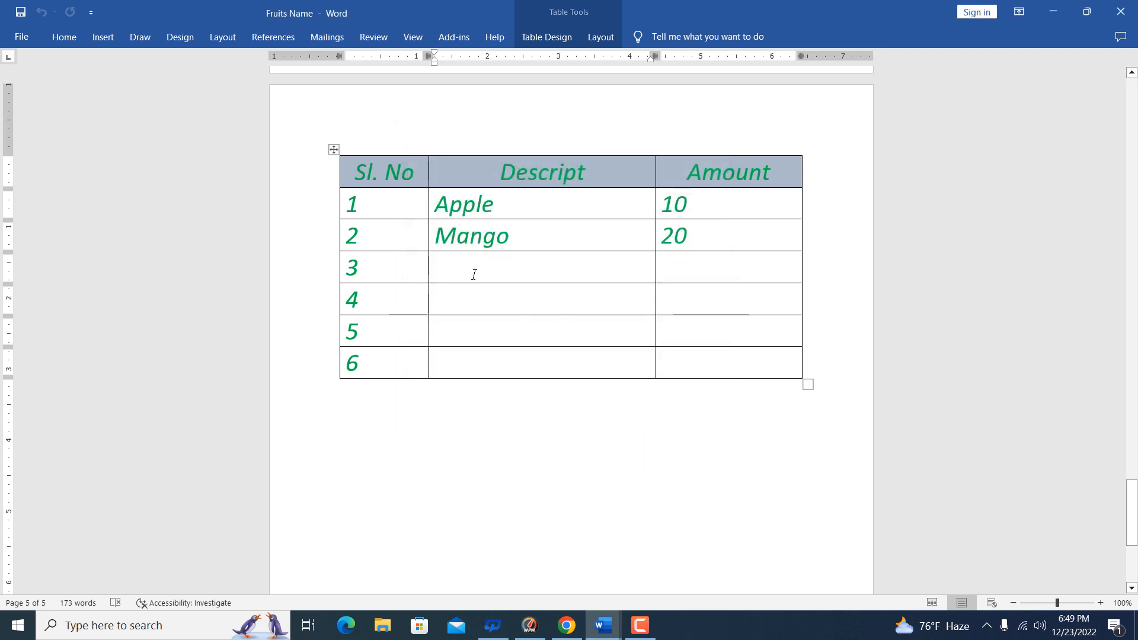
{"action": "type", "text": "kkk"}
{"action": "key", "text": "Return"}
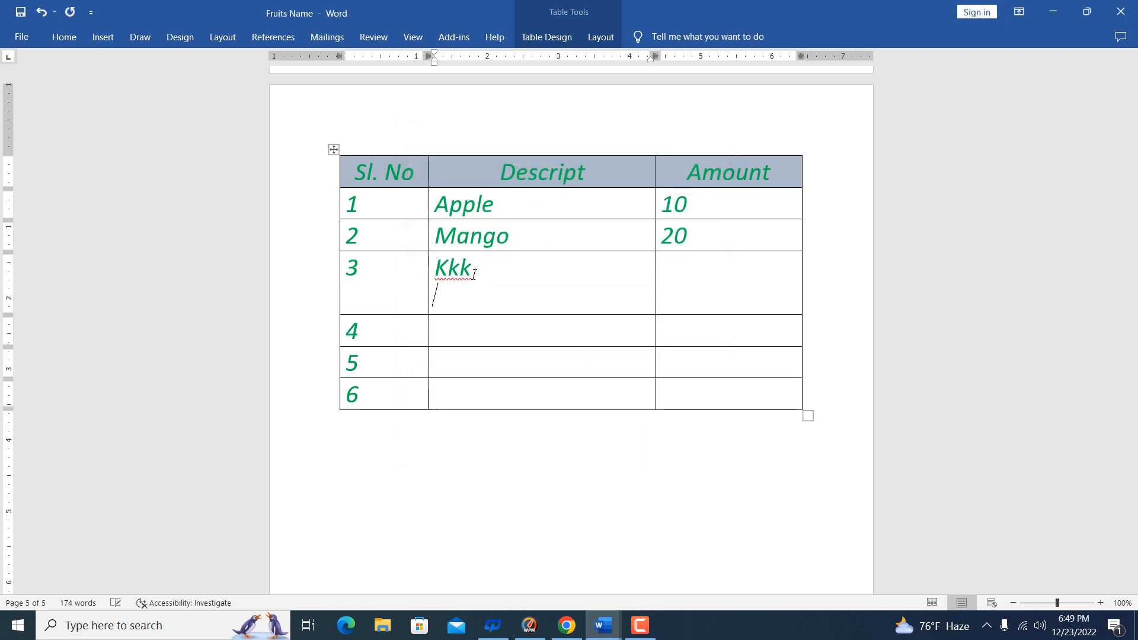
{"action": "key", "text": "BackSpace"}
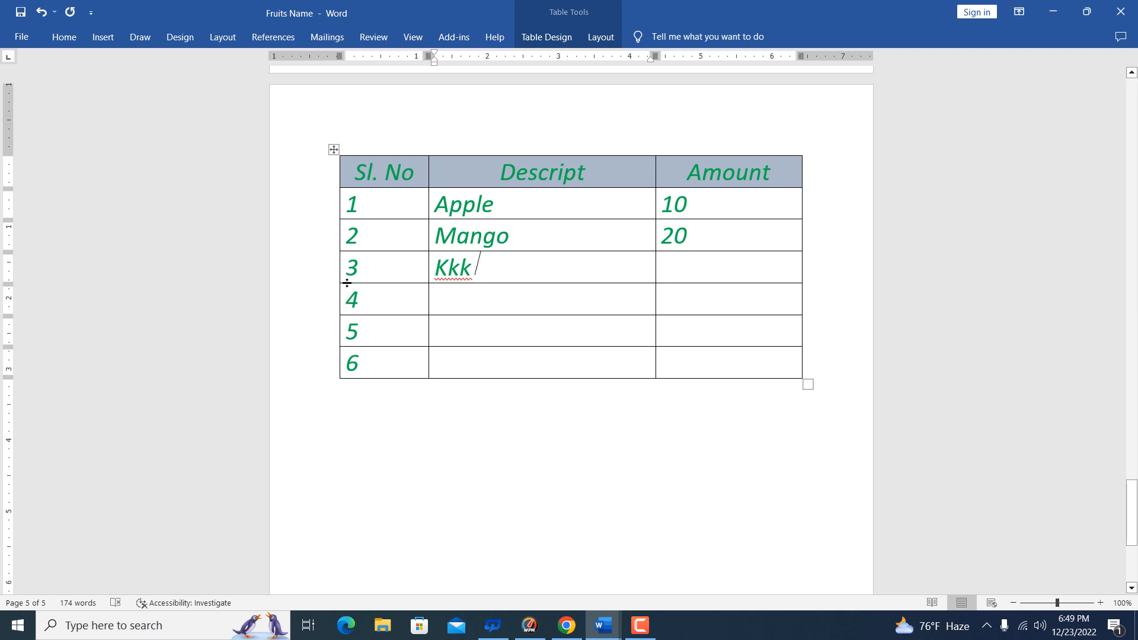
{"action": "left_click_drag", "start_coordinate": [346, 282], "coordinate": [344, 309]}
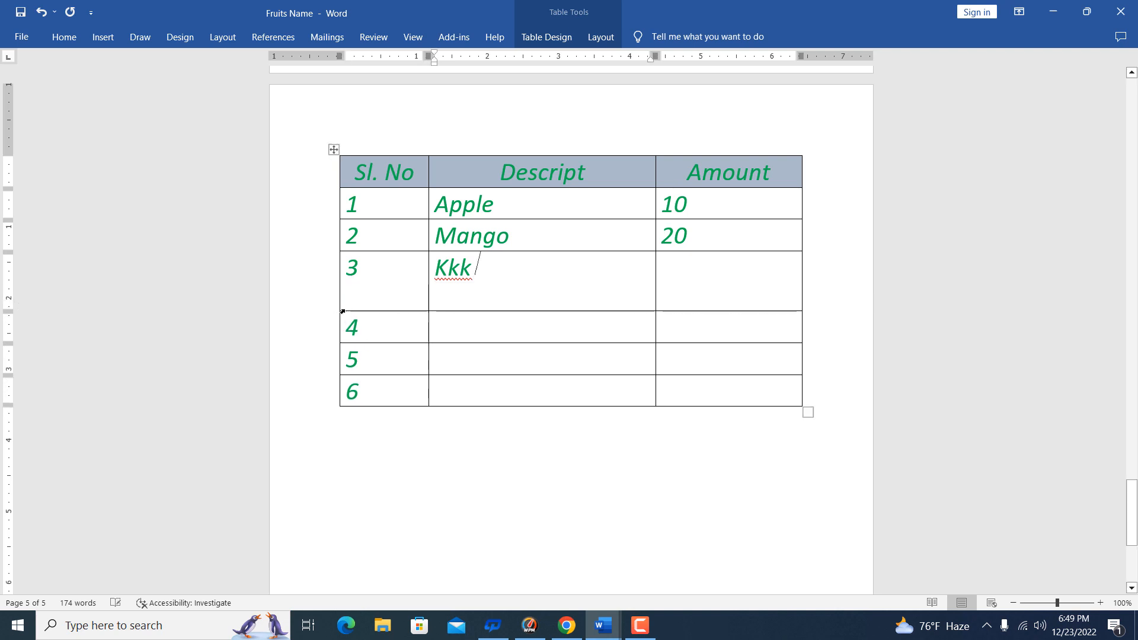
- Try centre and right horizontal alignment on the Kkk text, ending with left alignment
{"action": "left_click", "coordinate": [437, 274]}
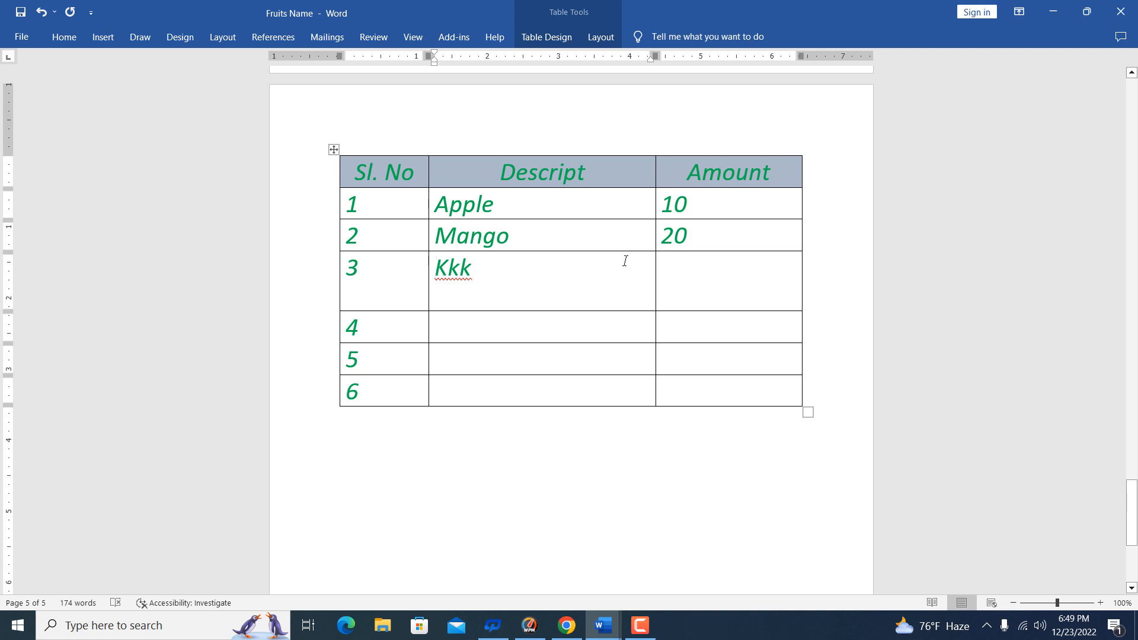
{"action": "key", "text": "ctrl+e"}
{"action": "key", "text": "ctrl+r"}
{"action": "key", "text": "ctrl+l"}
- Set the vertical alignment of the Kkk cell to Center in the table properties
{"action": "left_click", "coordinate": [111, 38]}
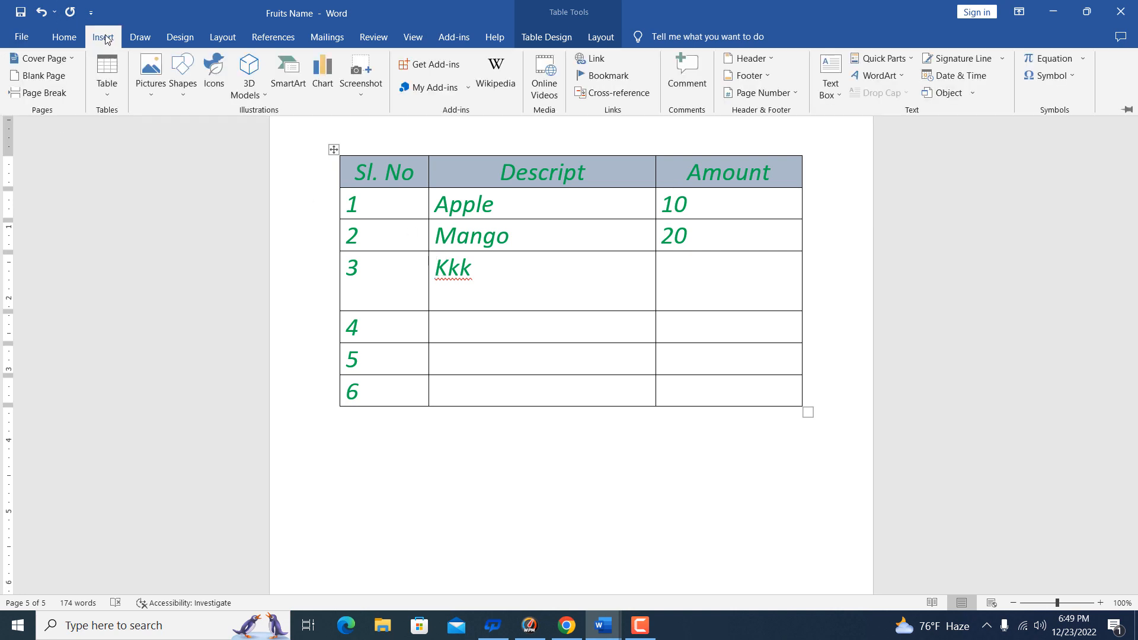
{"action": "left_click", "coordinate": [119, 70]}
{"action": "left_click", "coordinate": [121, 70]}
{"action": "left_click", "coordinate": [601, 36]}
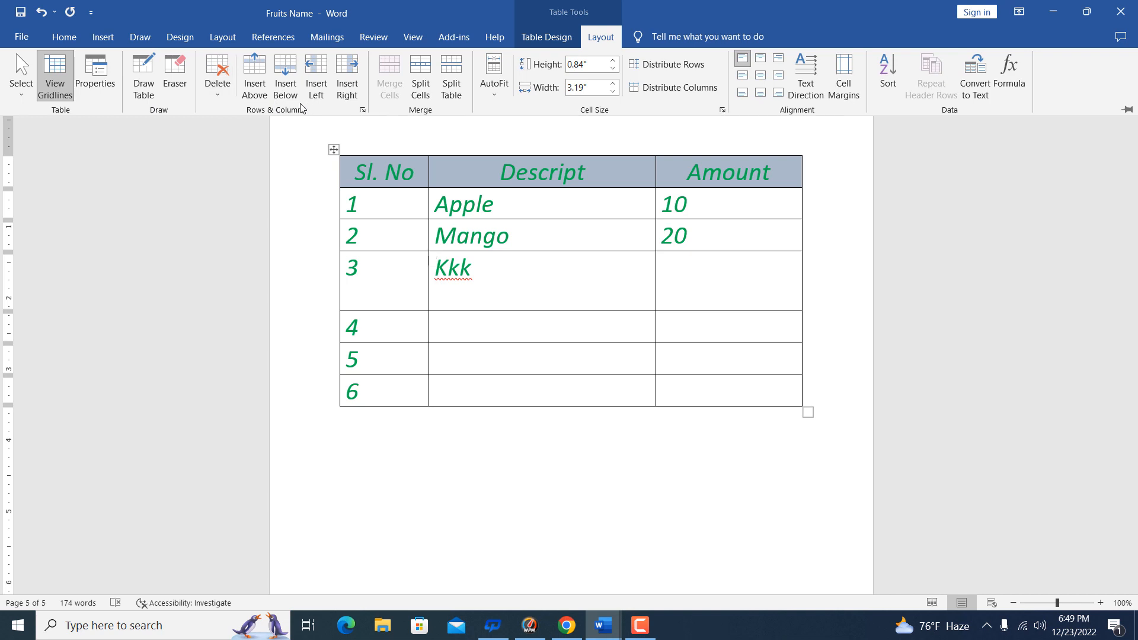
{"action": "left_click", "coordinate": [95, 76]}
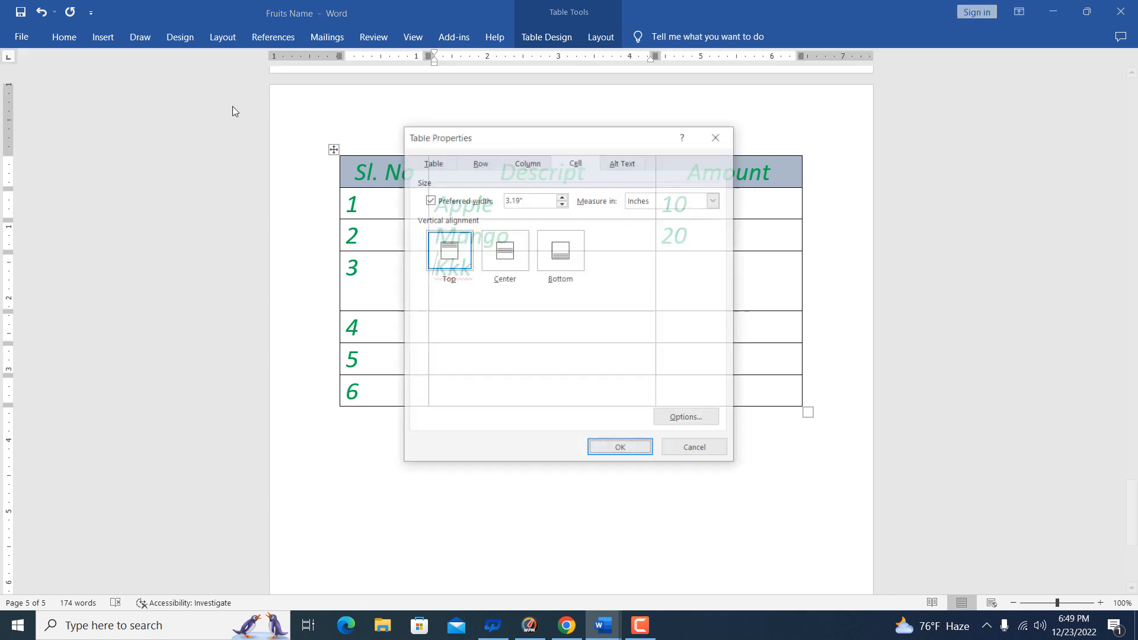
{"action": "left_click", "coordinate": [446, 255]}
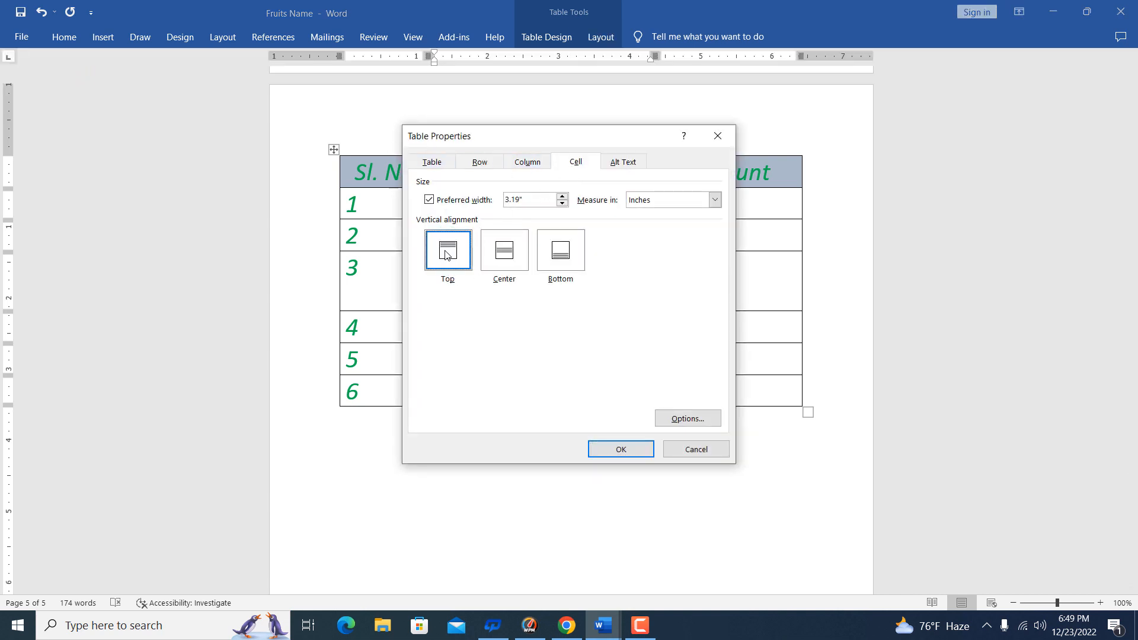
{"action": "left_click", "coordinate": [498, 253]}
{"action": "left_click", "coordinate": [620, 448]}
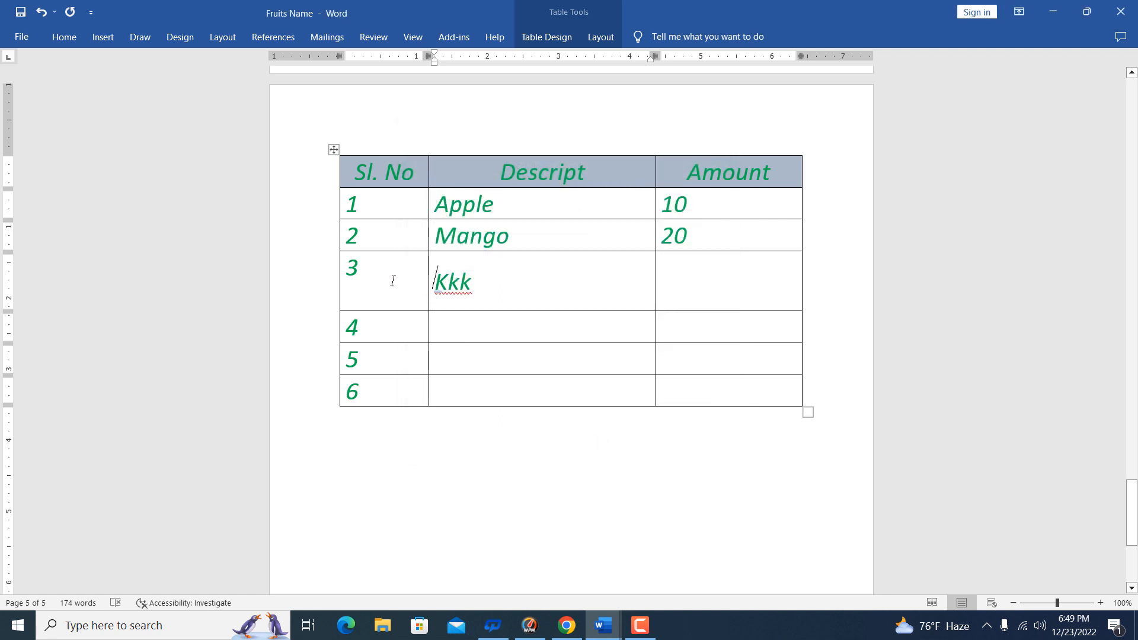
- Set the vertical alignment of the Kkk cell to Bottom in the table properties
{"action": "left_click", "coordinate": [600, 38]}
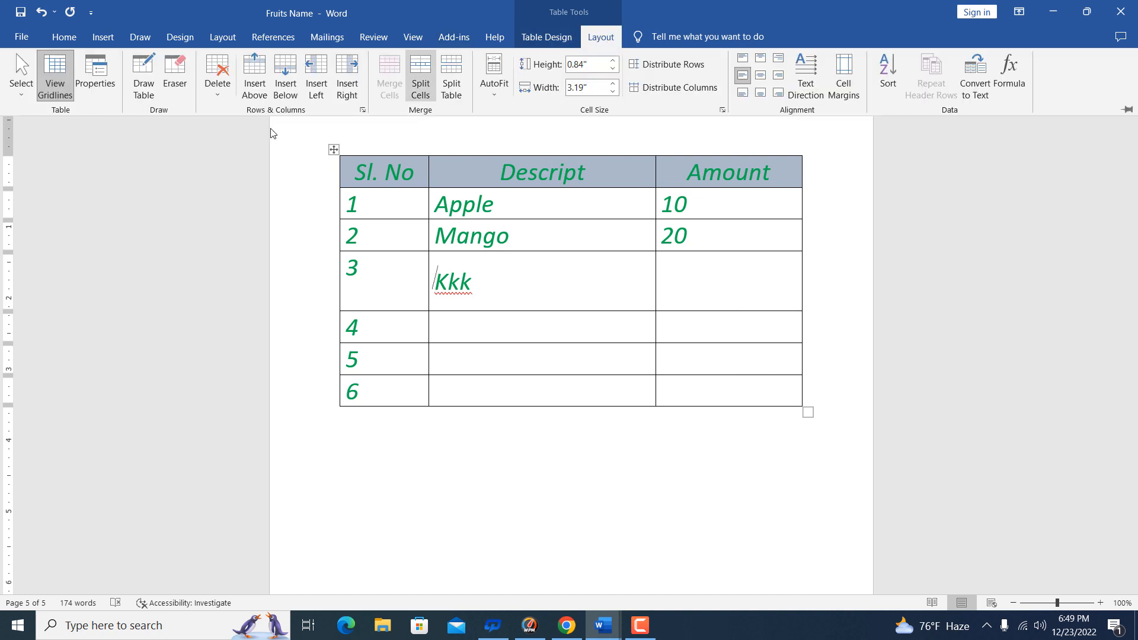
{"action": "left_click", "coordinate": [95, 76]}
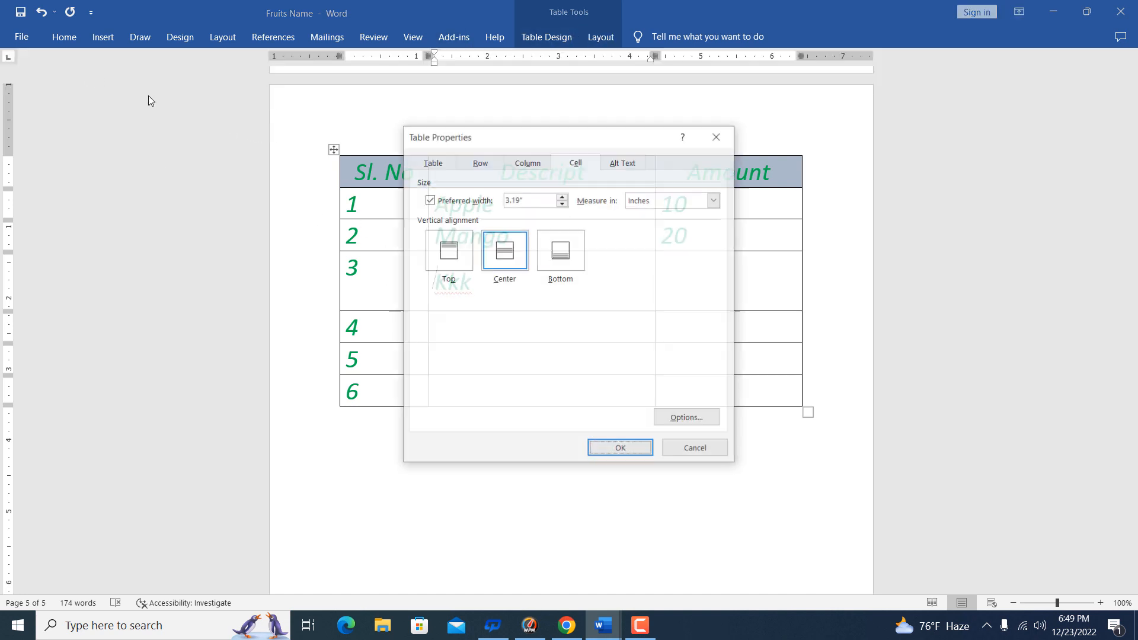
{"action": "left_click", "coordinate": [570, 262]}
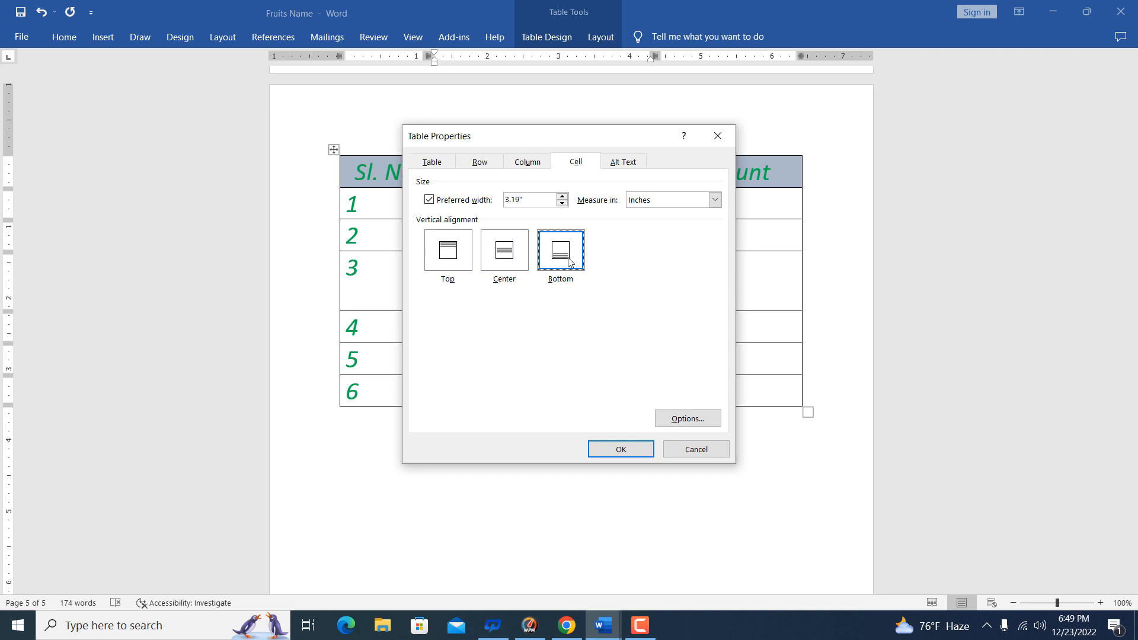
{"action": "left_click", "coordinate": [620, 449]}
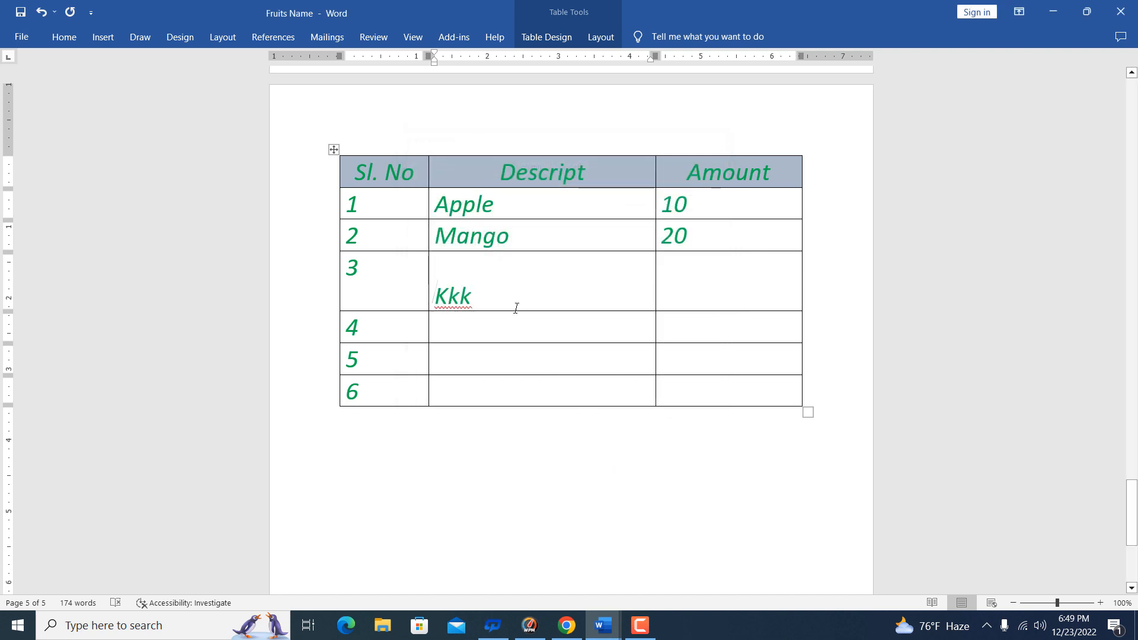
- Replace Kkk in the Descript cell with "This is Bangladesh", using the spelling suggestion for the country name
{"action": "type", "text": "This is "}
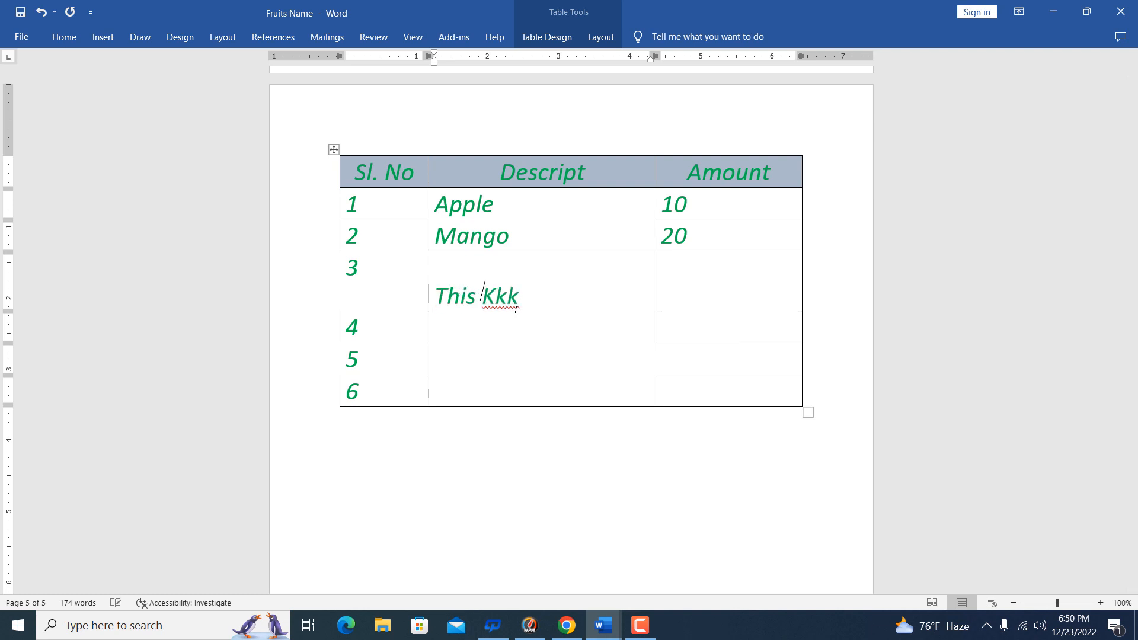
{"action": "type", "text": "bang"}
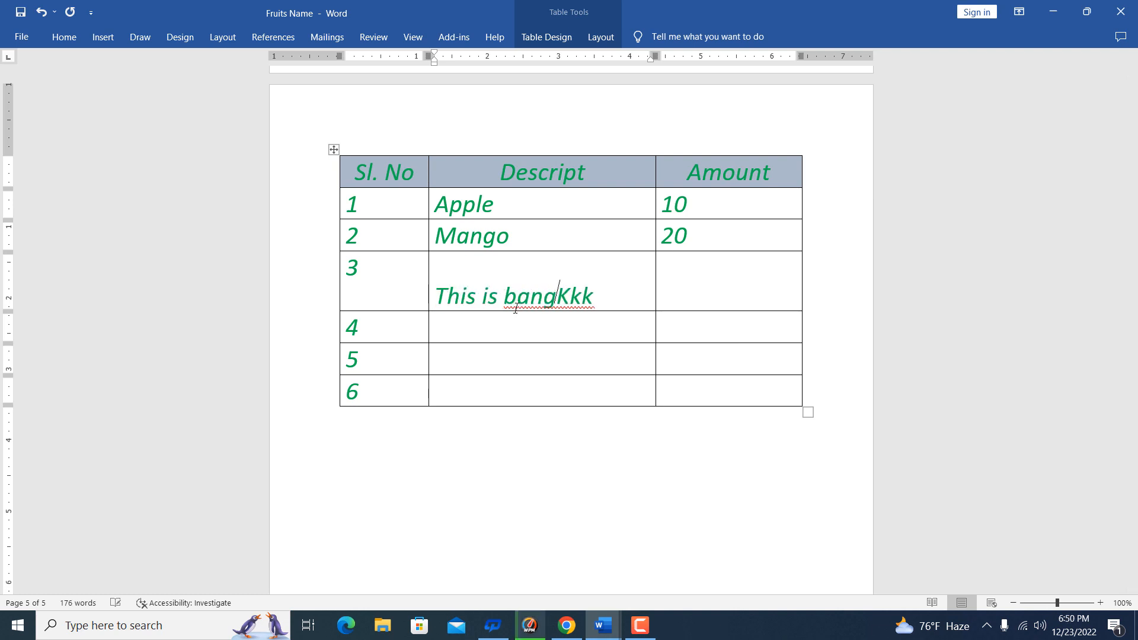
{"action": "type", "text": "lades "}
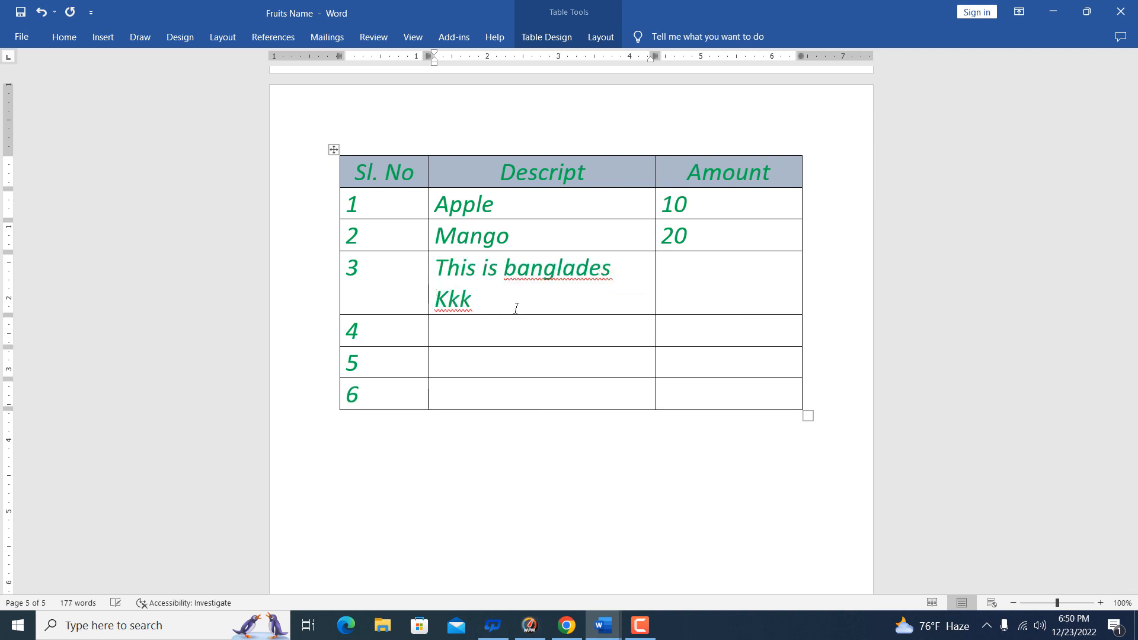
{"action": "type", "text": "I"}
{"action": "key", "text": "Delete"}
{"action": "key", "text": "Delete"}
{"action": "key", "text": "Delete"}
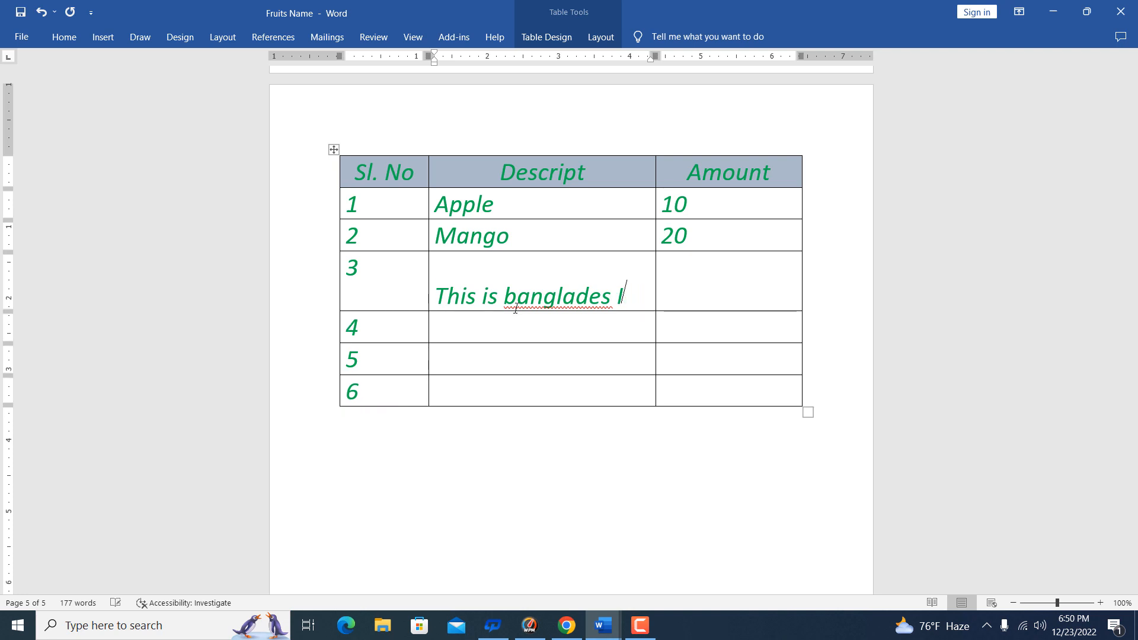
{"action": "key", "text": "BackSpace"}
{"action": "right_click", "coordinate": [564, 290]}
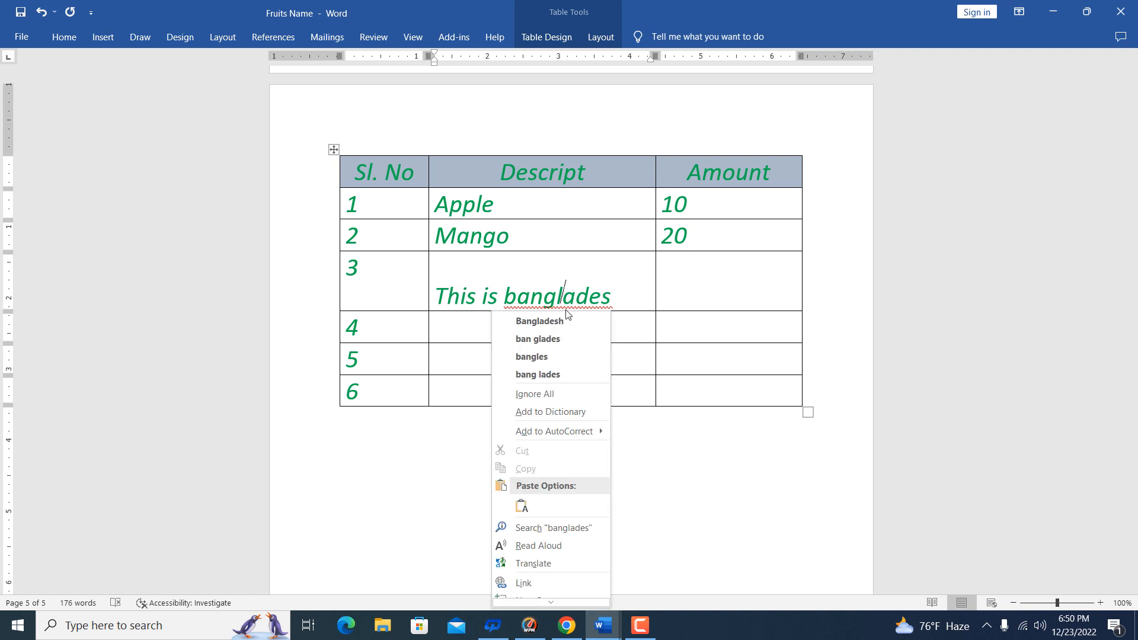
{"action": "left_click", "coordinate": [542, 320]}
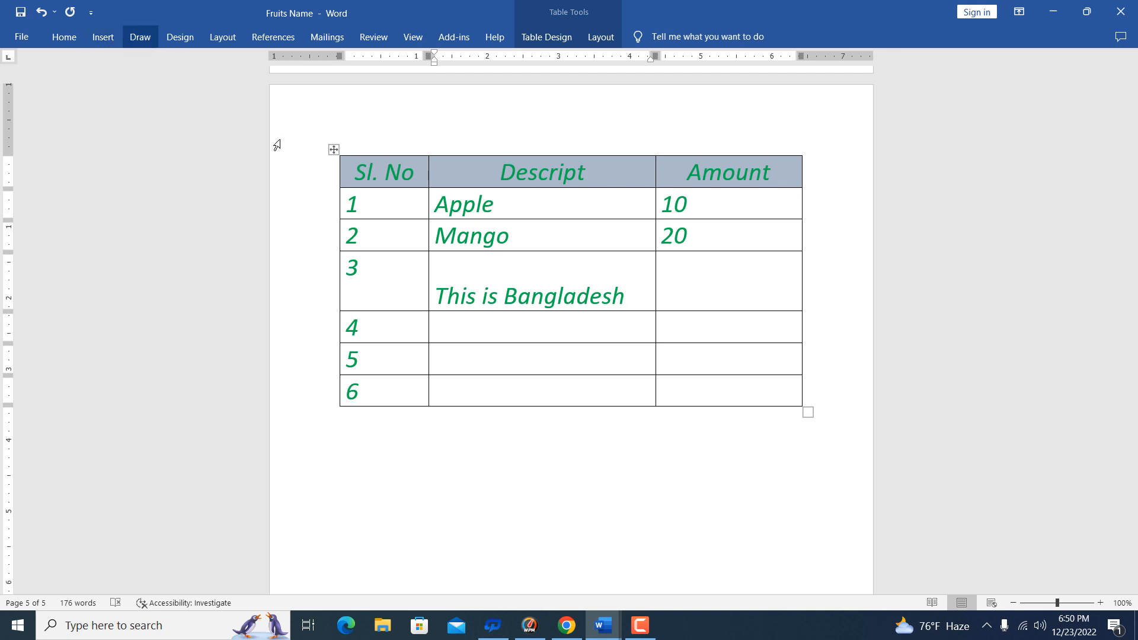
- Review the alternative text title and description options in the table properties
{"action": "left_click", "coordinate": [103, 39]}
{"action": "left_click", "coordinate": [107, 83]}
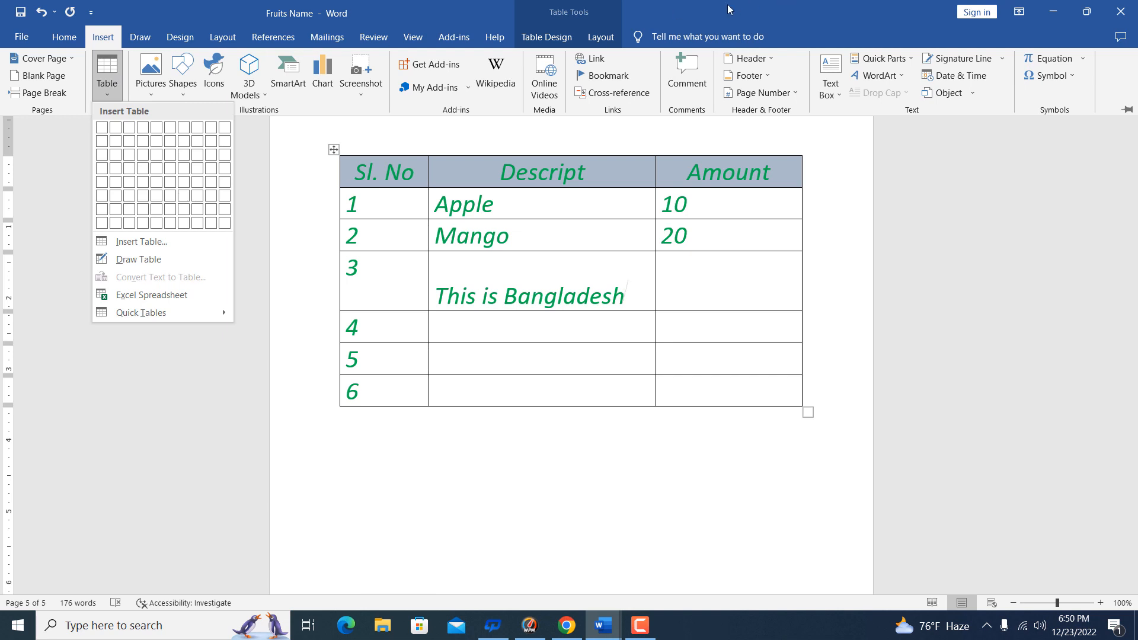
{"action": "left_click", "coordinate": [610, 39]}
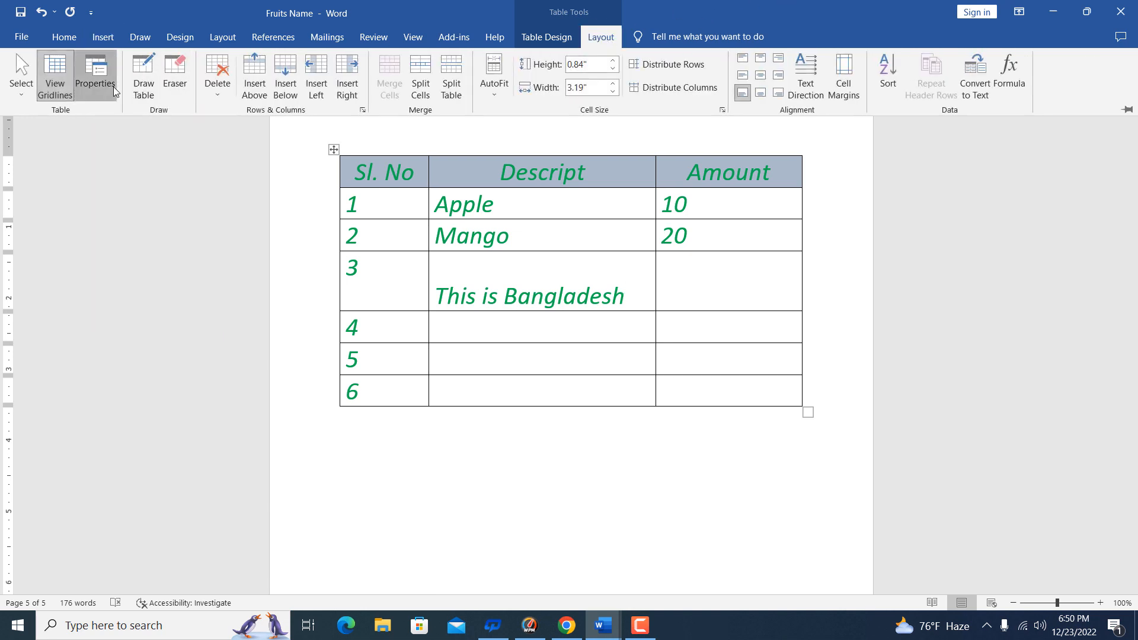
{"action": "left_click", "coordinate": [98, 83]}
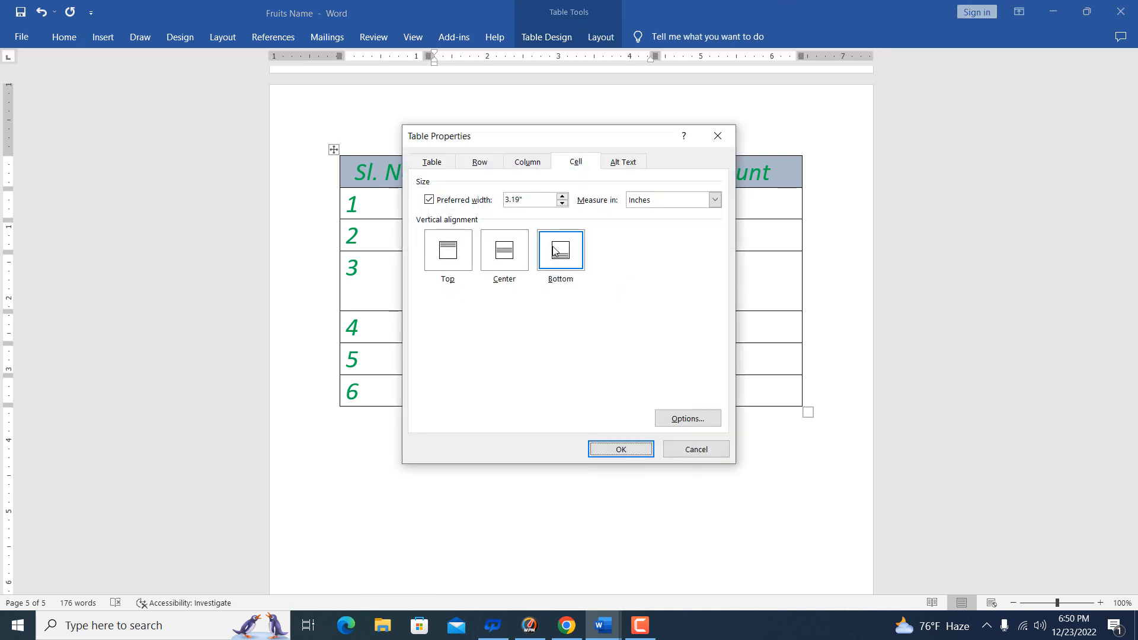
{"action": "left_click", "coordinate": [622, 163]}
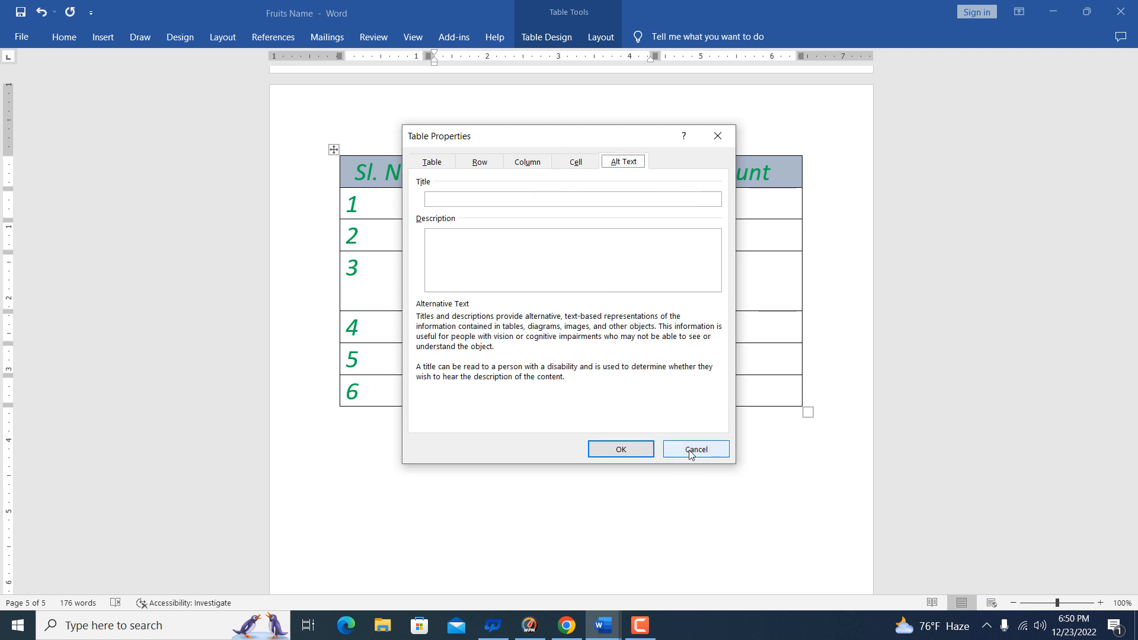
{"action": "left_click", "coordinate": [457, 197]}
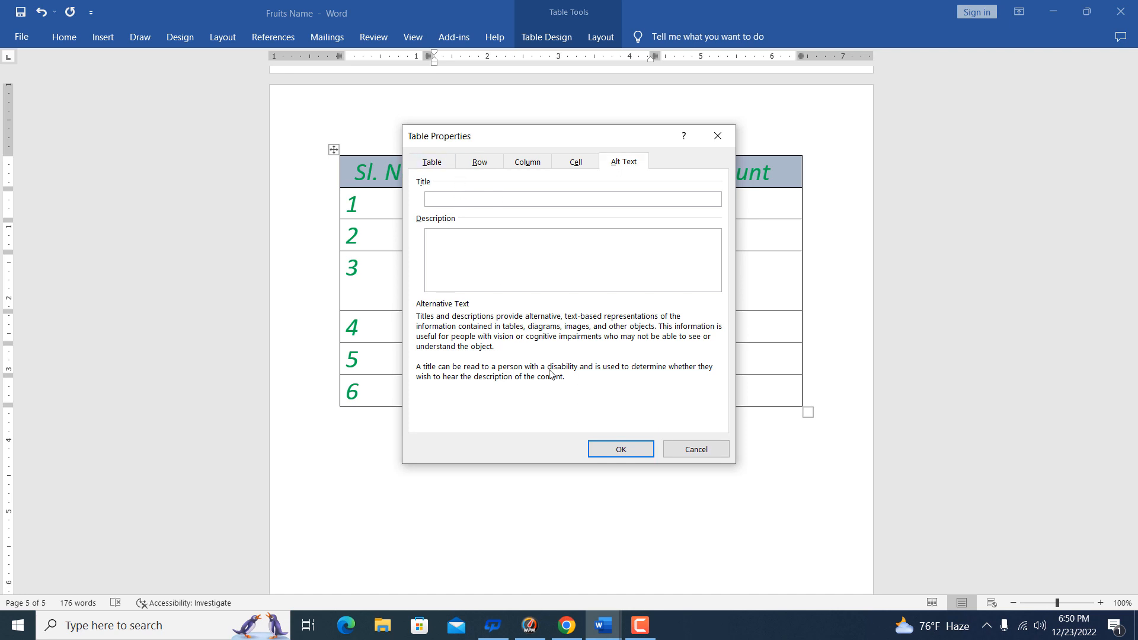
{"action": "left_click", "coordinate": [621, 449]}
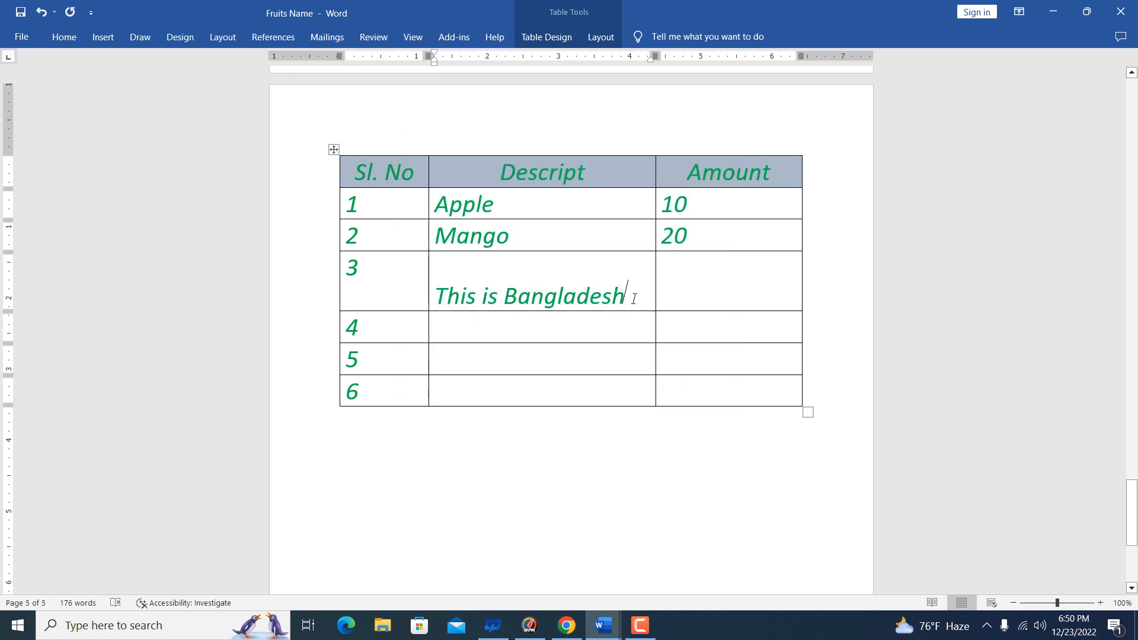
{"action": "type", "text": "I"}
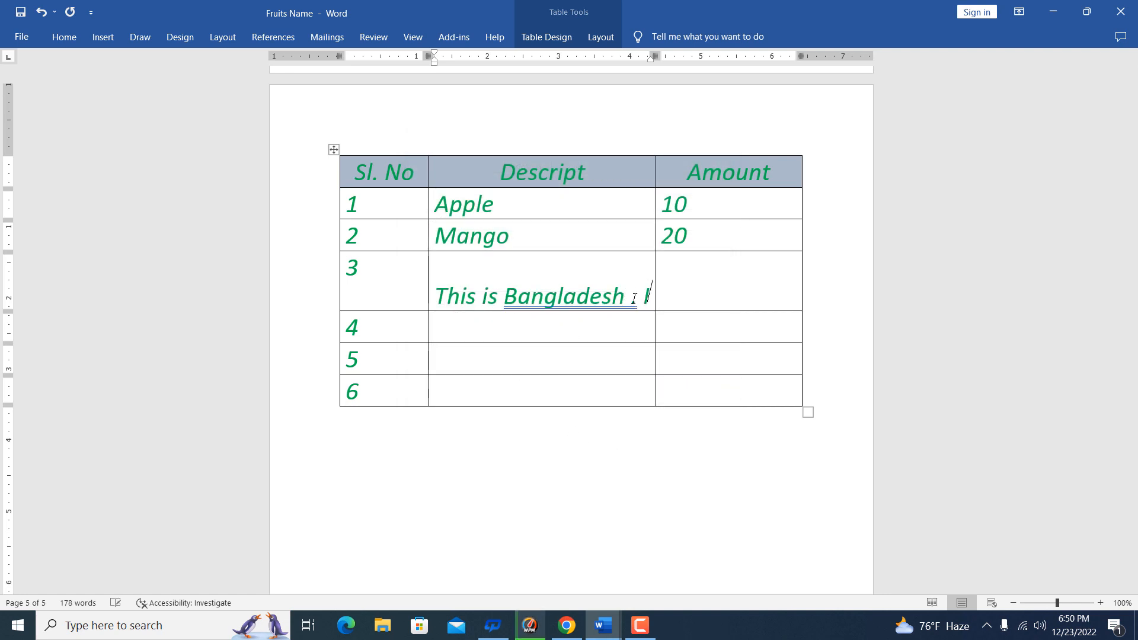
{"action": "key", "text": "BackSpace"}
{"action": "key", "text": "shift+Up"}
{"action": "key", "text": "shift+Up"}
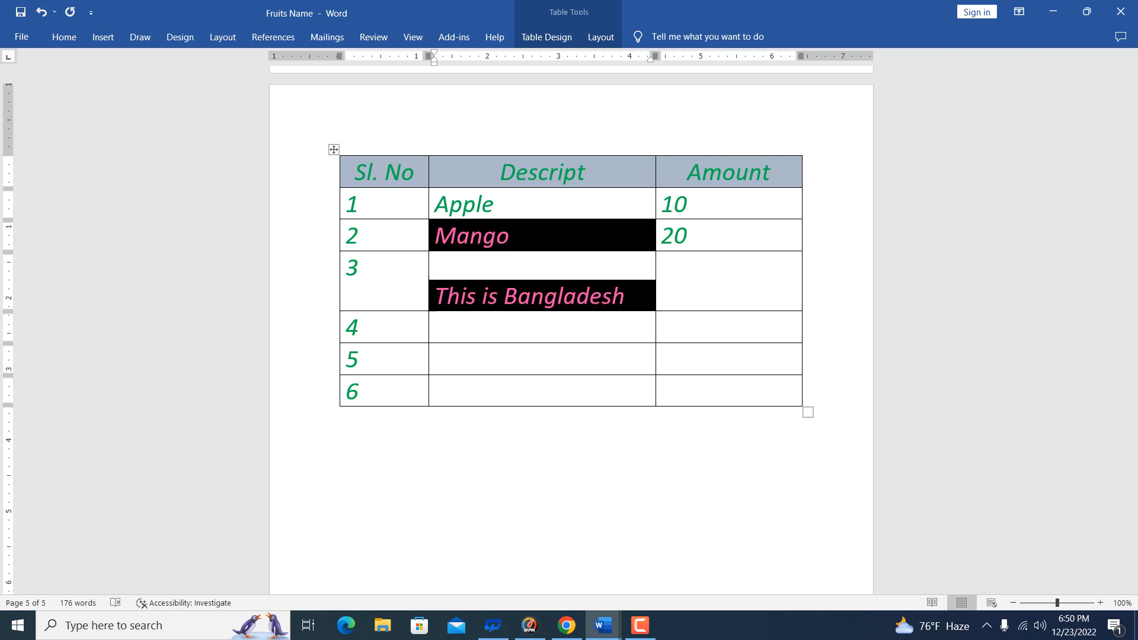
- Reduce the height of row 3 to fit its single line of text
{"action": "left_click", "coordinate": [380, 270]}
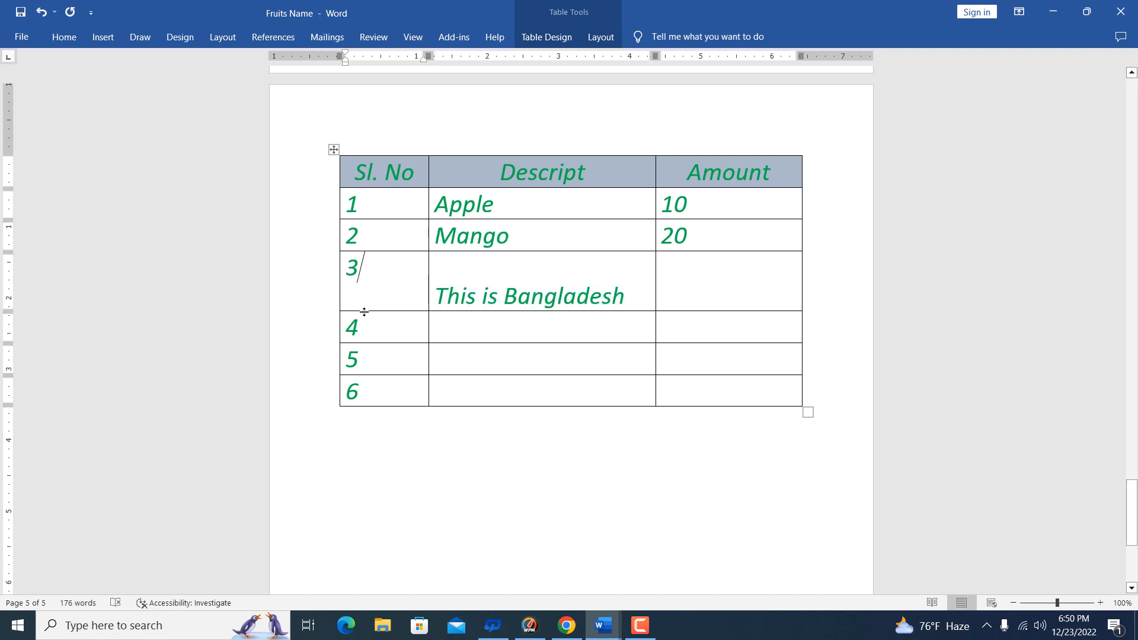
{"action": "left_click_drag", "start_coordinate": [364, 311], "coordinate": [364, 267]}
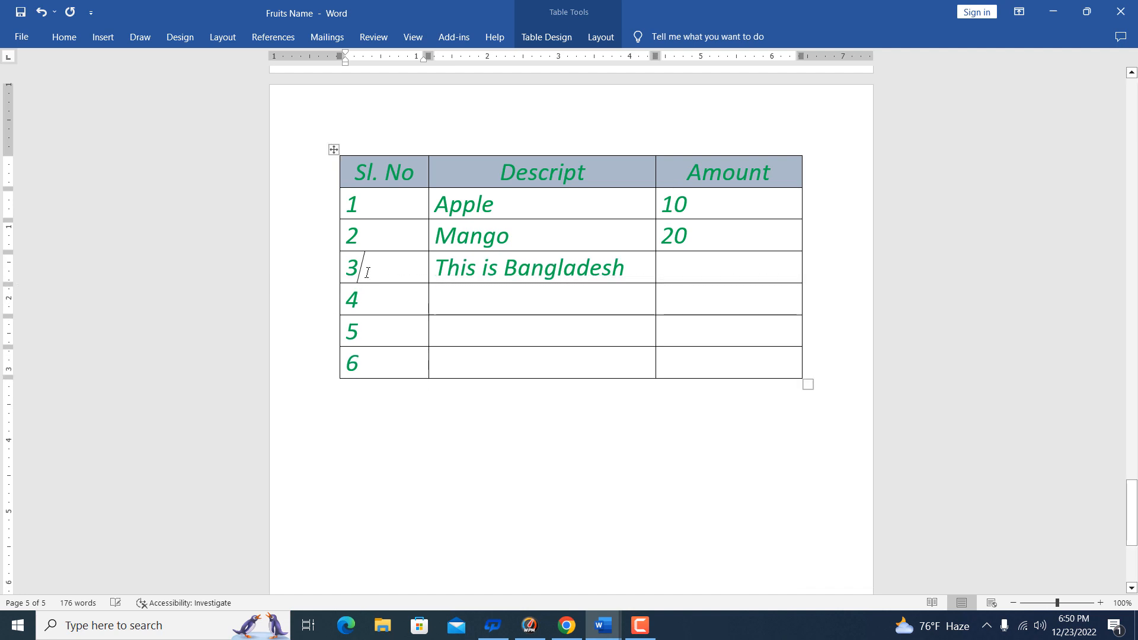
{"action": "left_click", "coordinate": [600, 37]}
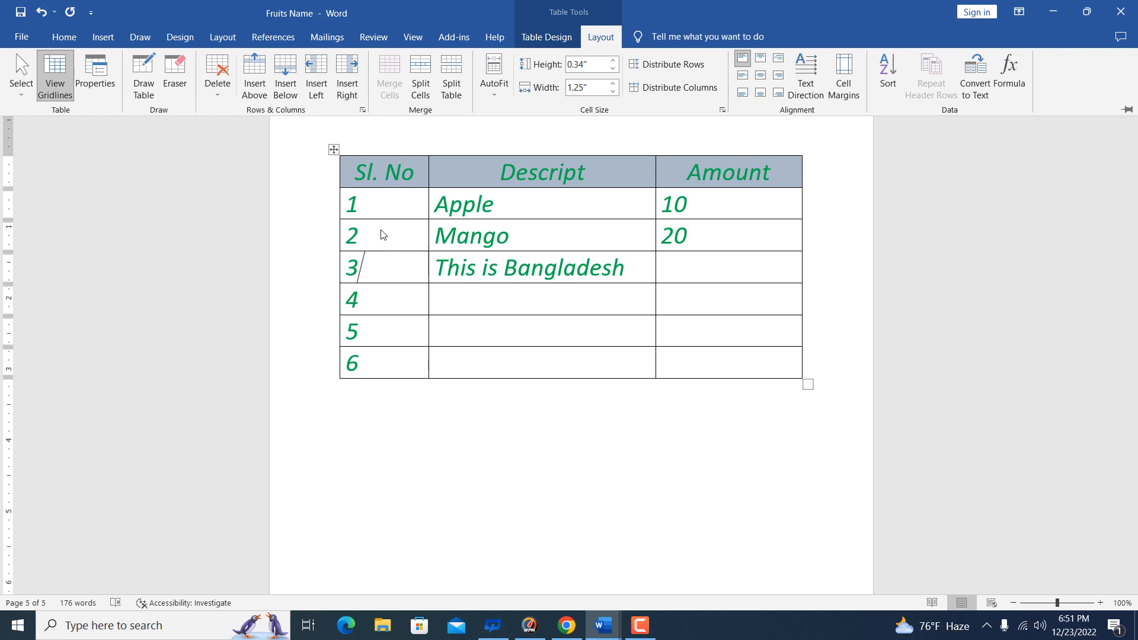
{"action": "left_click", "coordinate": [372, 206]}
{"action": "left_click_drag", "start_coordinate": [363, 208], "coordinate": [363, 363]}
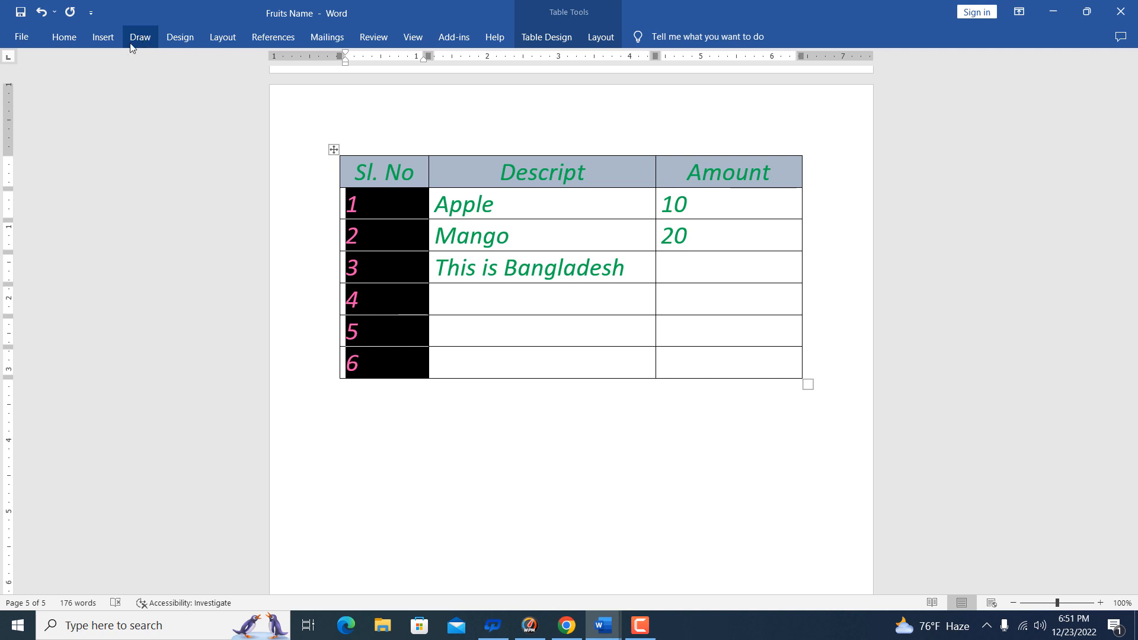
{"action": "left_click", "coordinate": [104, 37]}
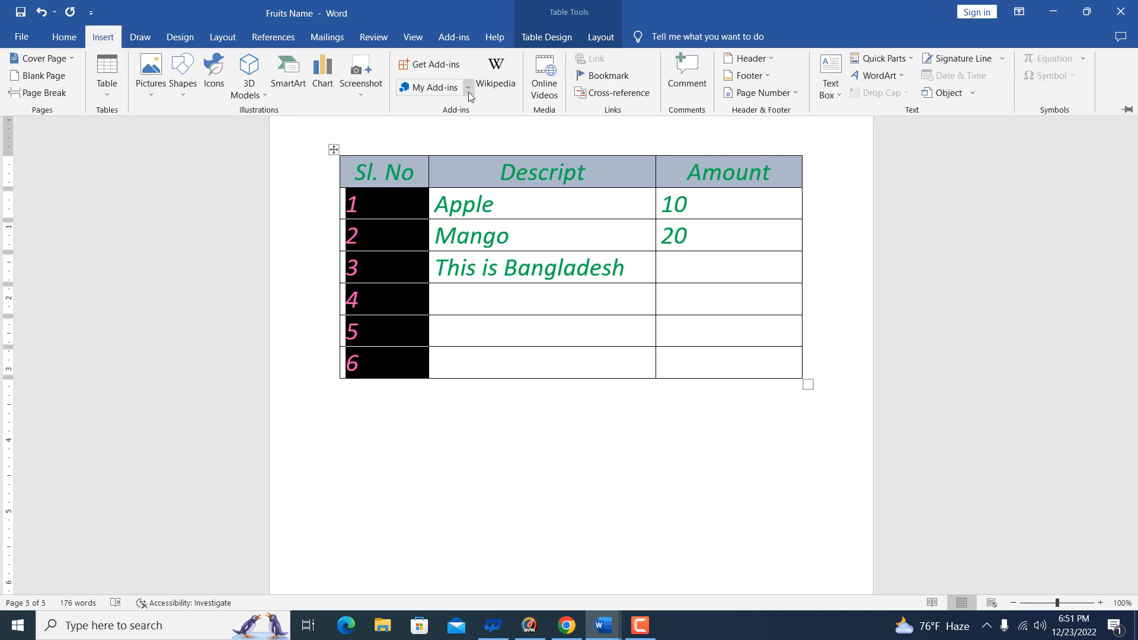
{"action": "left_click", "coordinate": [593, 38]}
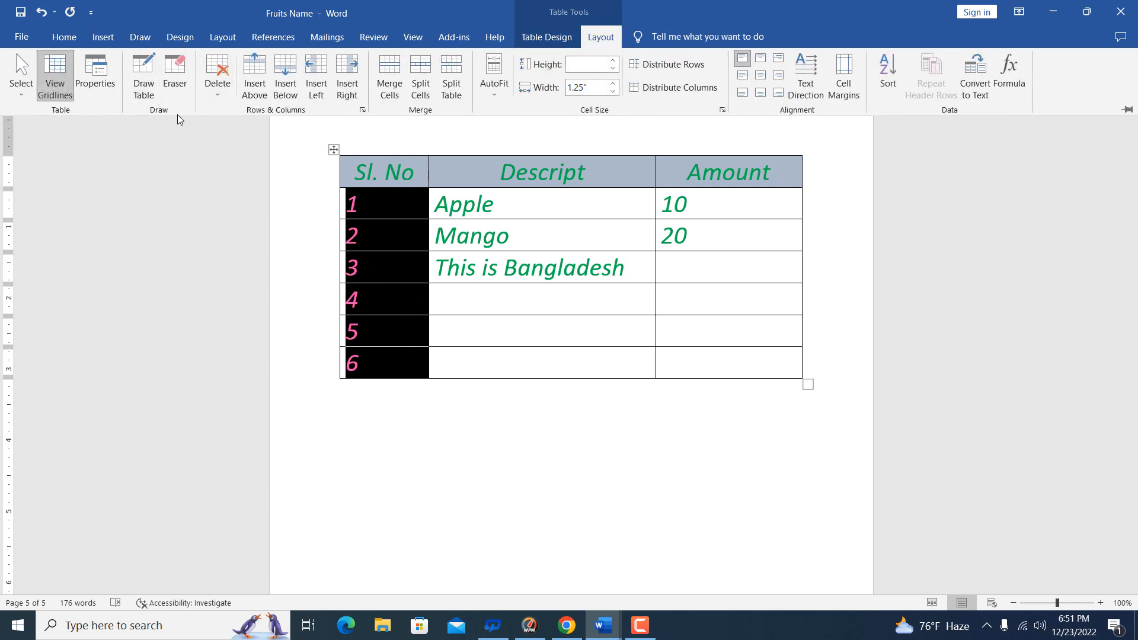
{"action": "left_click", "coordinate": [386, 204]}
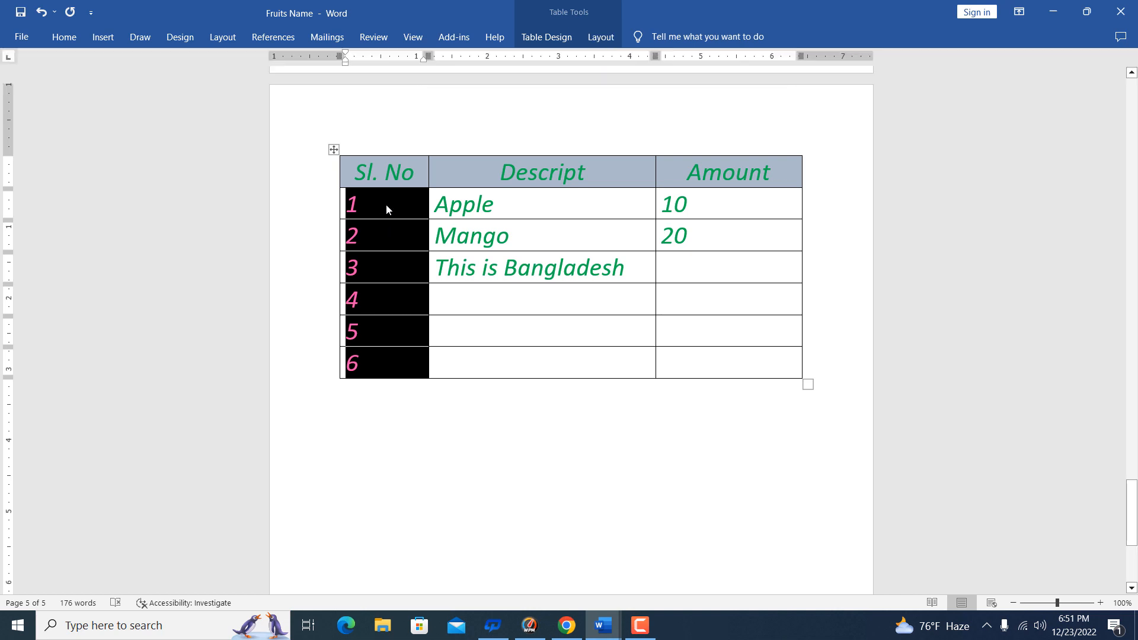
{"action": "left_click_drag", "start_coordinate": [386, 204], "coordinate": [395, 355]}
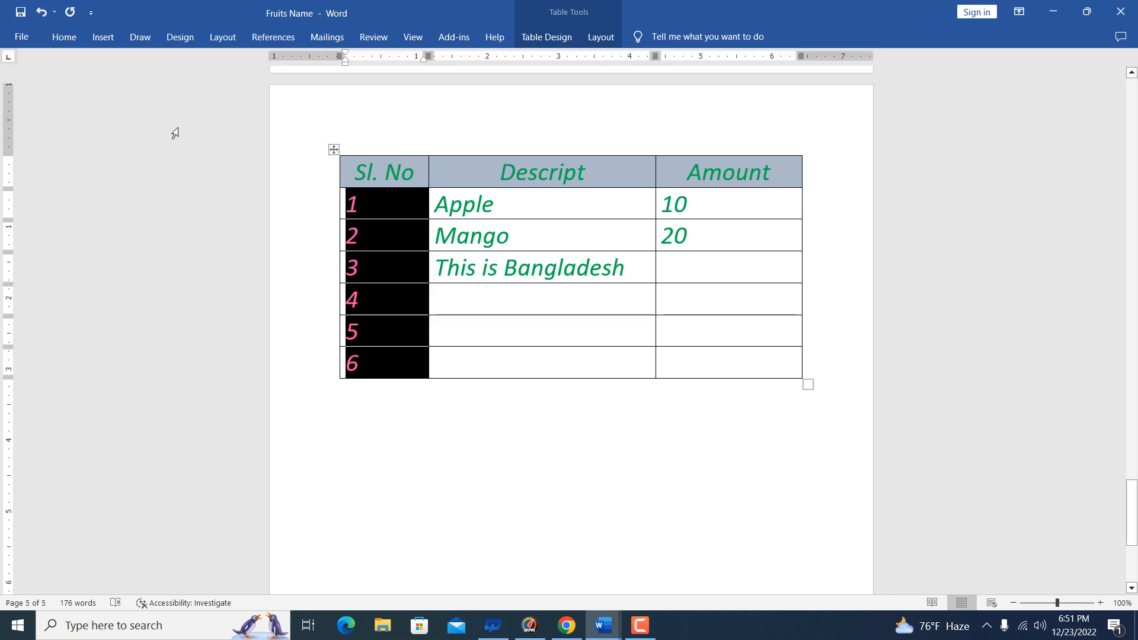
{"action": "left_click", "coordinate": [102, 37]}
{"action": "left_click", "coordinate": [601, 36]}
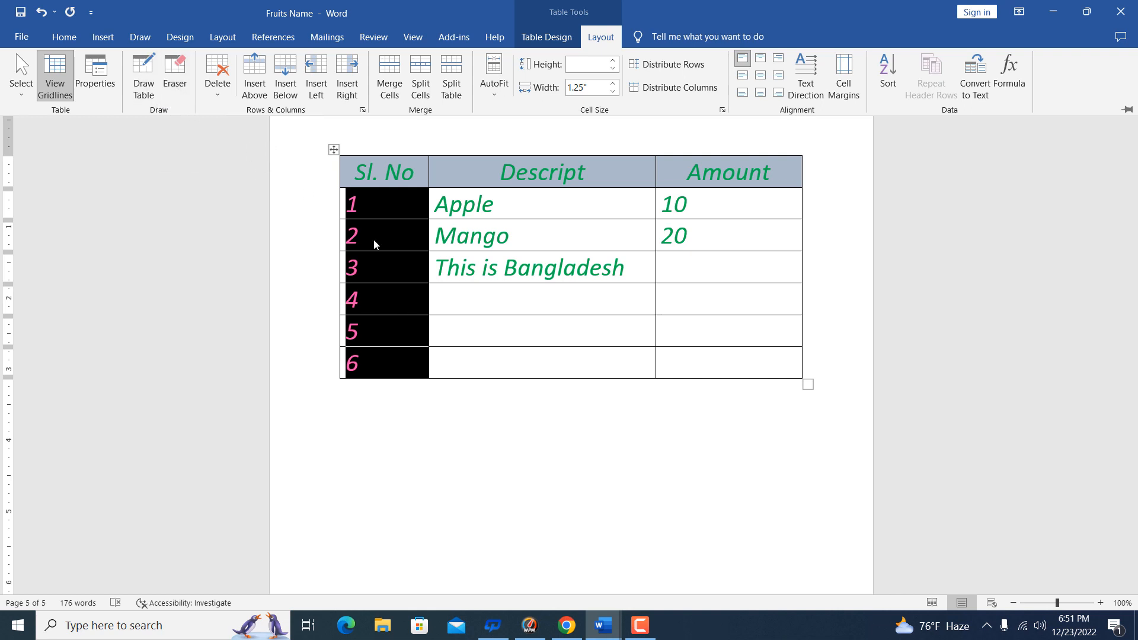
{"action": "key", "text": "ctrl+F1"}
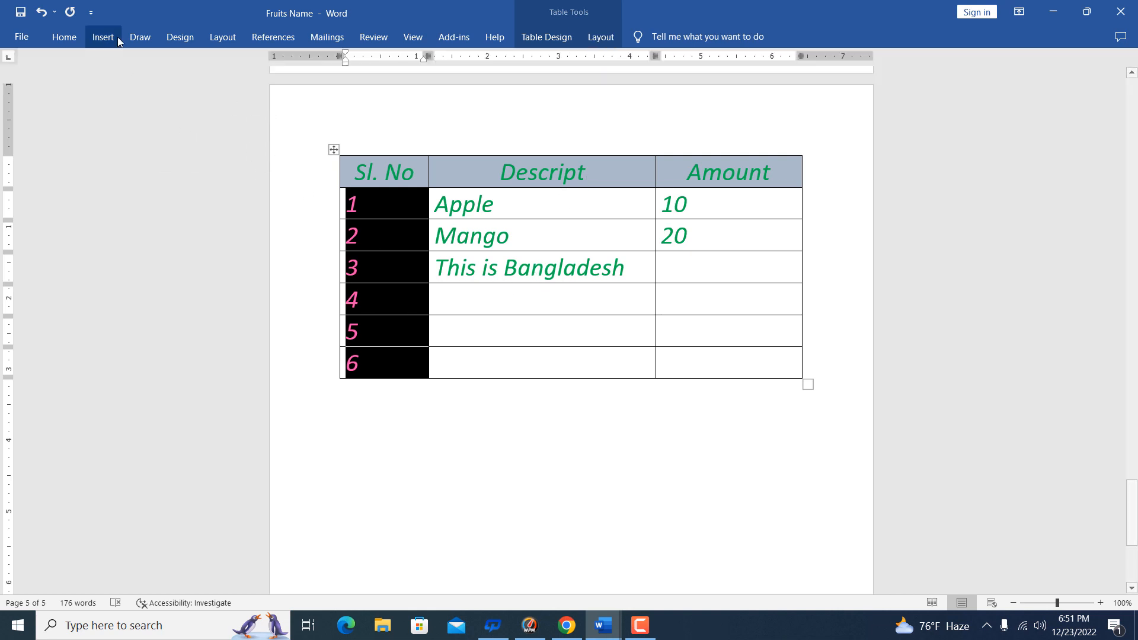
- Use Draw Table to split the Descript cells of rows 1 to 3 near their right edge and the Amount cells of rows 3 and 4
{"action": "left_click", "coordinate": [601, 37]}
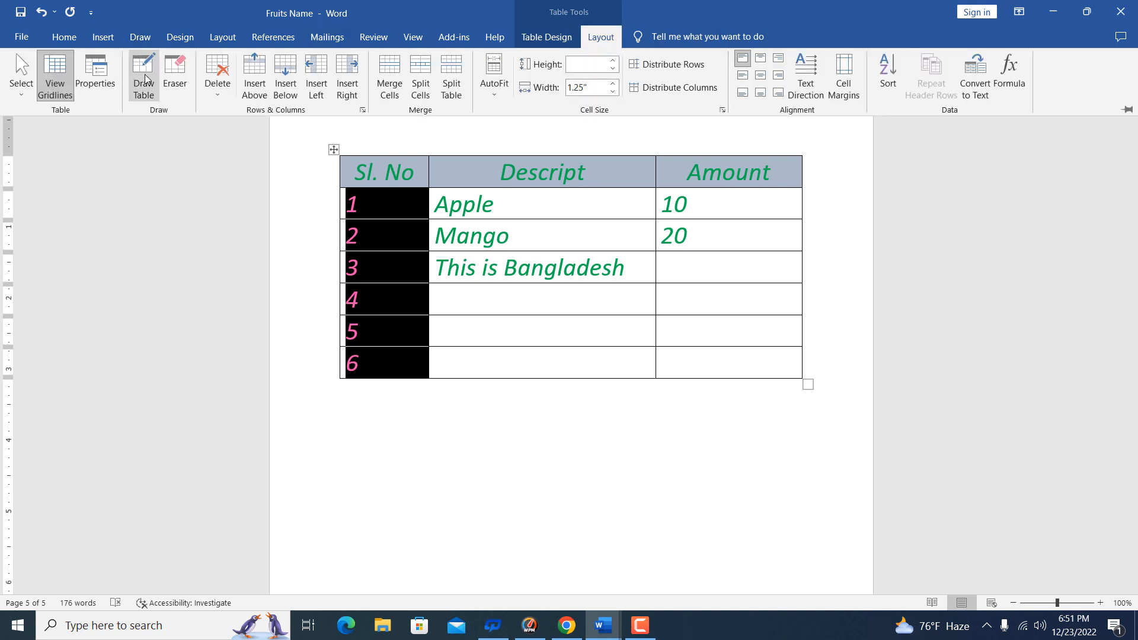
{"action": "left_click", "coordinate": [145, 76]}
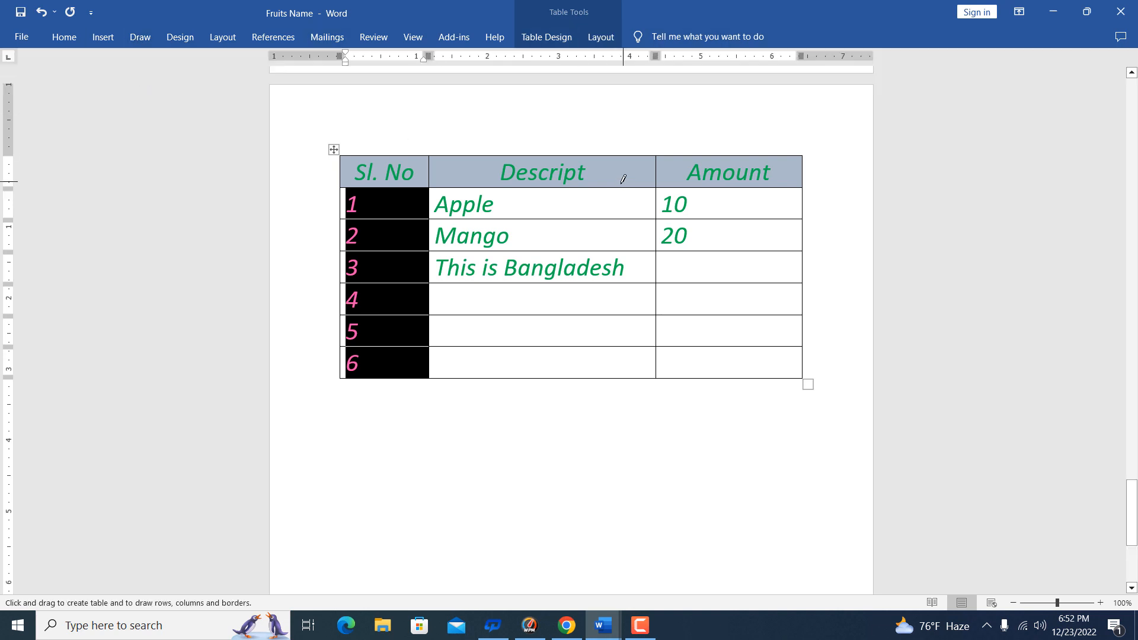
{"action": "mouse_move", "coordinate": [622, 184]}
{"action": "left_mouse_down"}
{"action": "mouse_move", "coordinate": [627, 260]}
{"action": "mouse_move", "coordinate": [636, 237]}
{"action": "mouse_move", "coordinate": [665, 224]}
{"action": "left_mouse_up"}
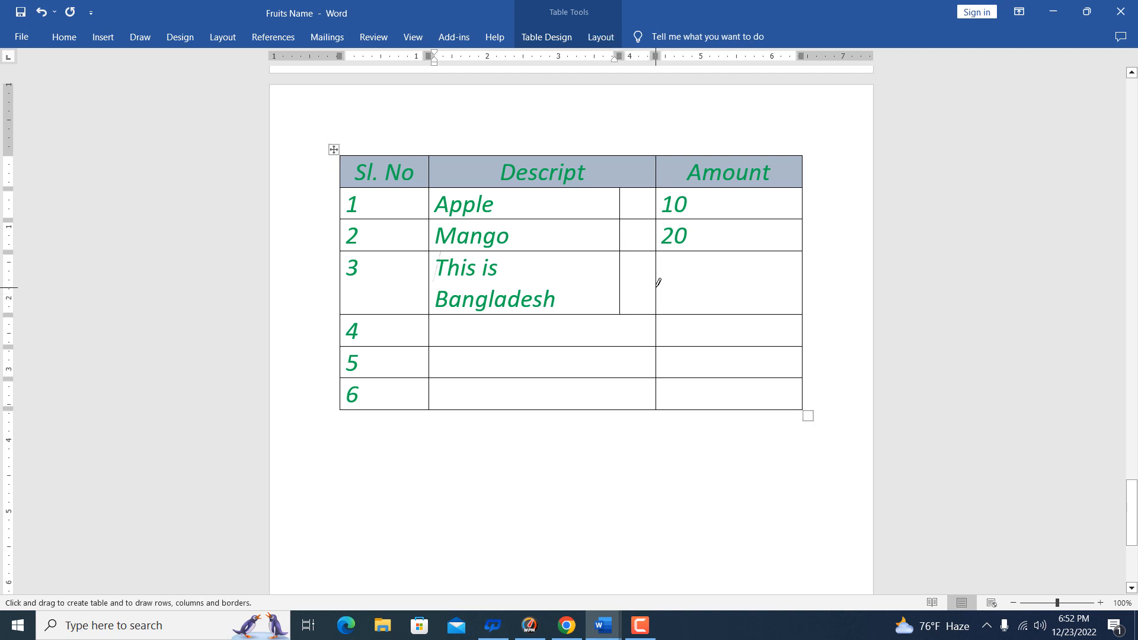
{"action": "mouse_move", "coordinate": [658, 287]}
{"action": "left_mouse_down"}
{"action": "mouse_move", "coordinate": [759, 275]}
{"action": "mouse_move", "coordinate": [699, 290]}
{"action": "mouse_move", "coordinate": [733, 320]}
{"action": "mouse_move", "coordinate": [732, 347]}
{"action": "left_mouse_up"}
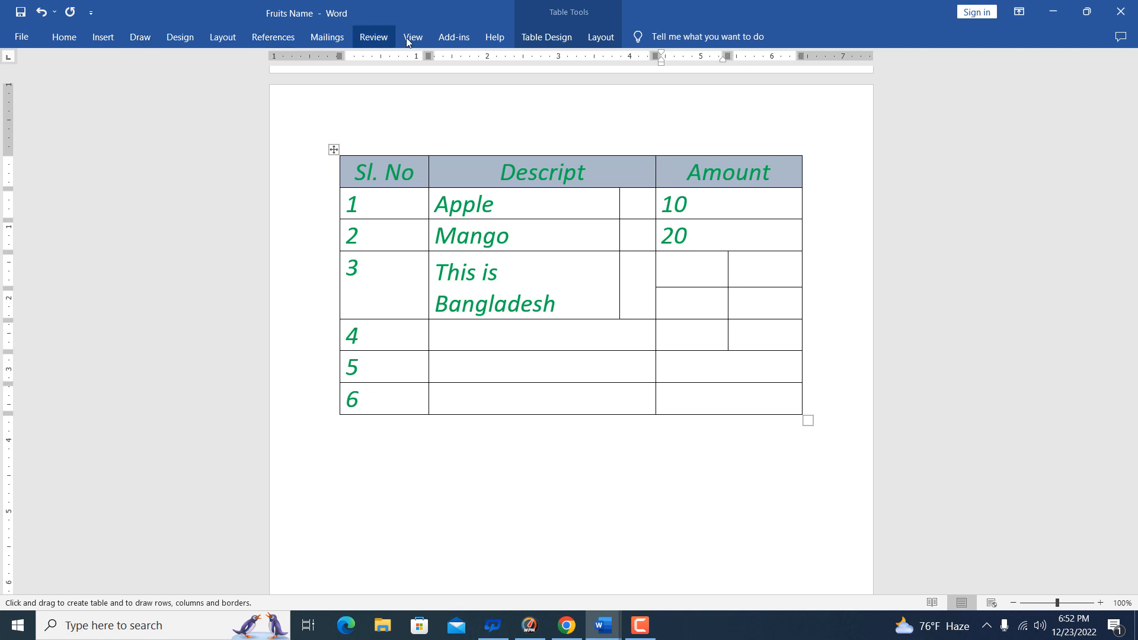
- Erase the vertical partitions in the Descript cells of rows 2 and 3 and the horizontal partition in row 3's Amount cells
{"action": "left_click", "coordinate": [601, 37]}
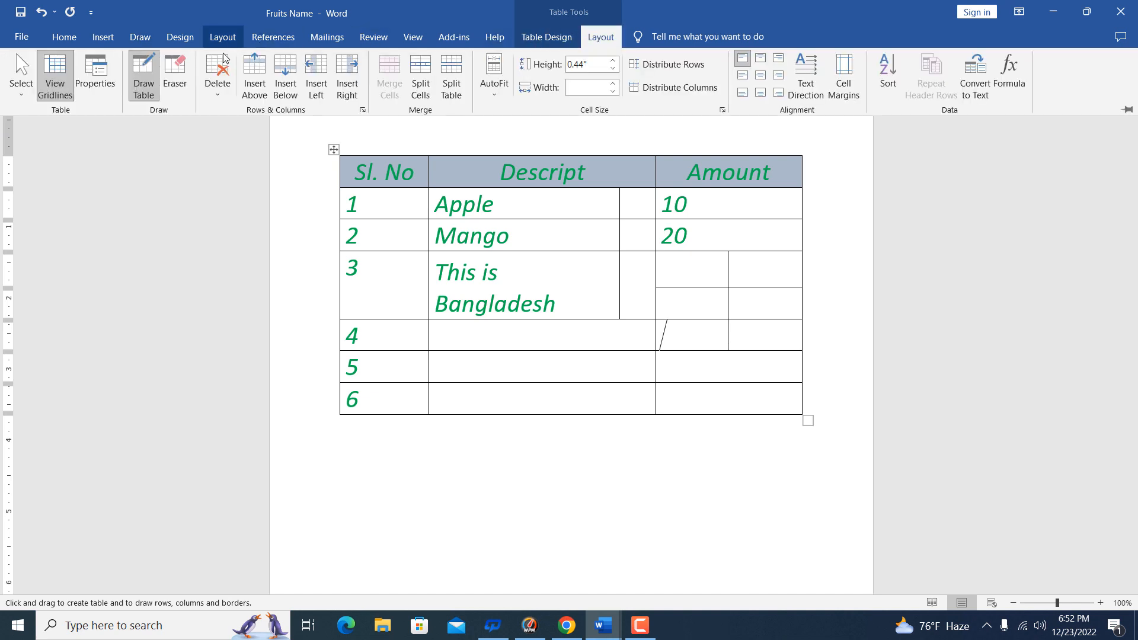
{"action": "left_click", "coordinate": [168, 85]}
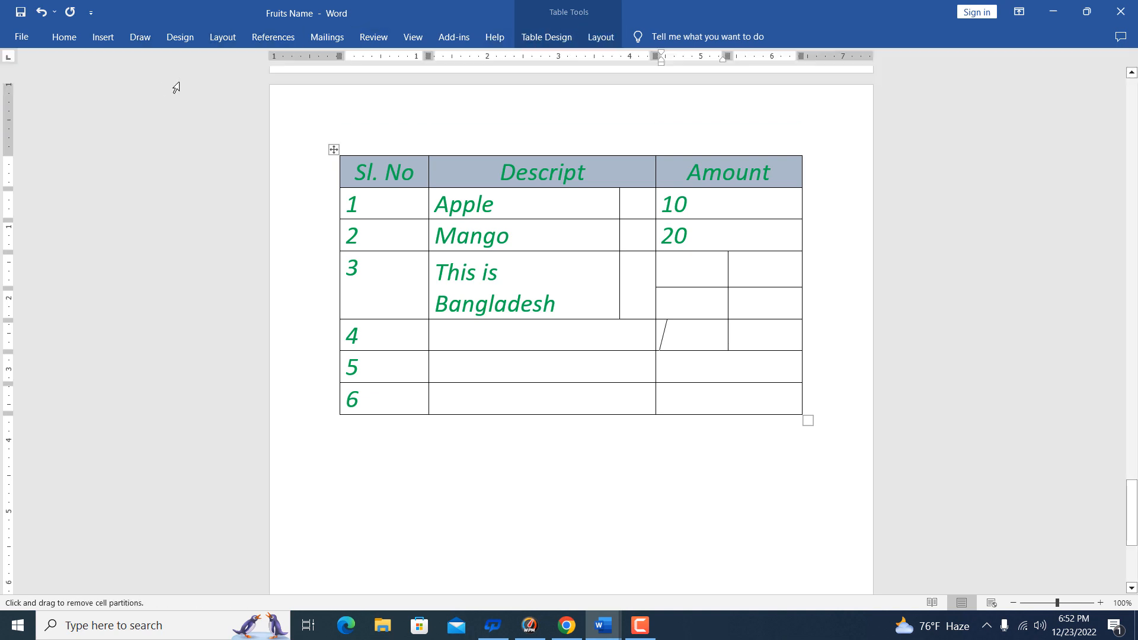
{"action": "left_click", "coordinate": [622, 301]}
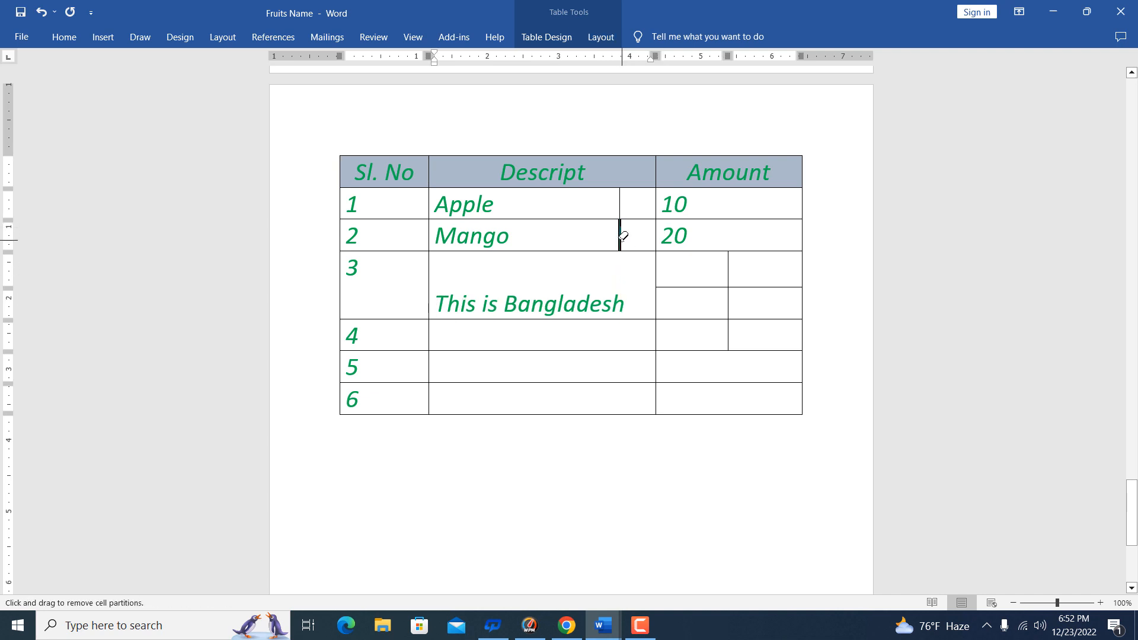
{"action": "left_click", "coordinate": [621, 231]}
{"action": "left_click", "coordinate": [711, 287]}
{"action": "left_click", "coordinate": [781, 287]}
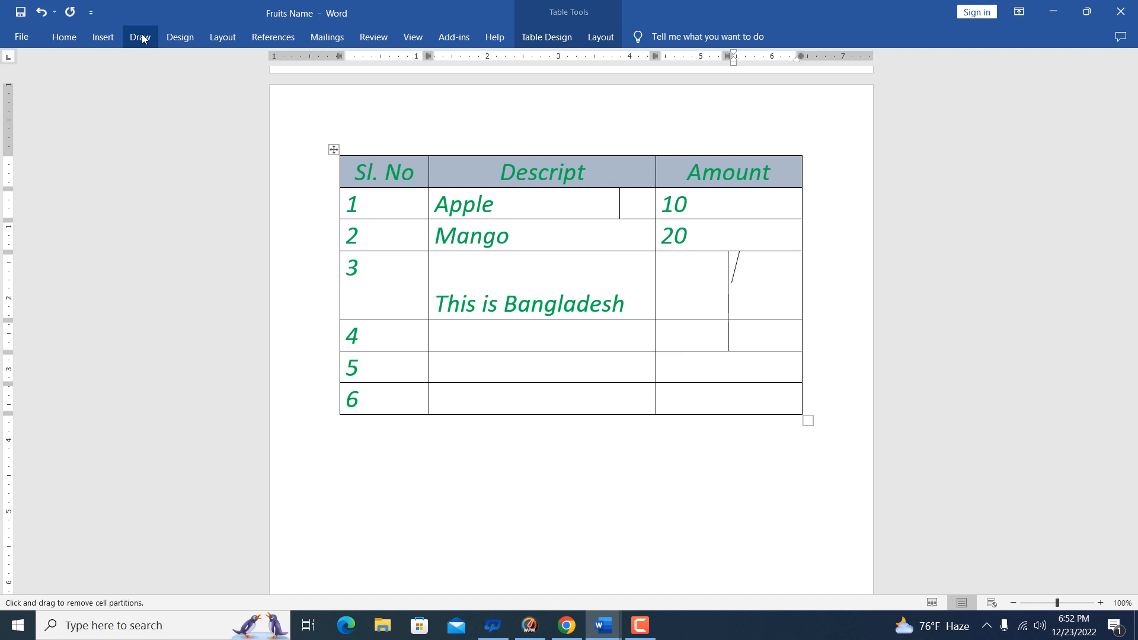
- Leave the Eraser tool and delete the Mango row, number 2, from the table
{"action": "left_click", "coordinate": [601, 37]}
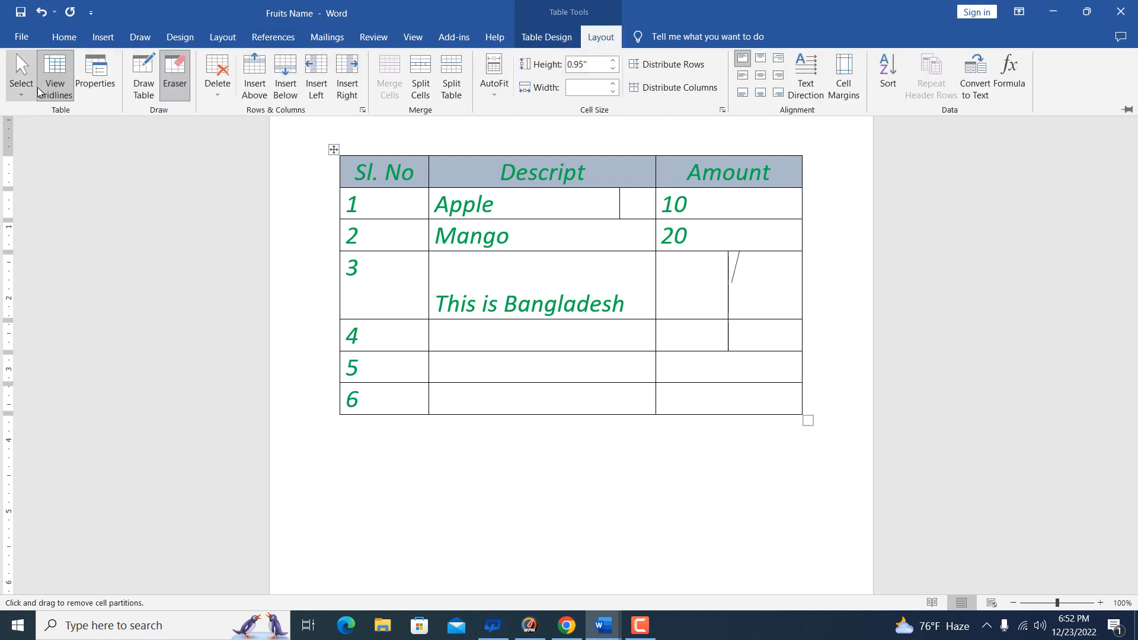
{"action": "left_click", "coordinate": [213, 95]}
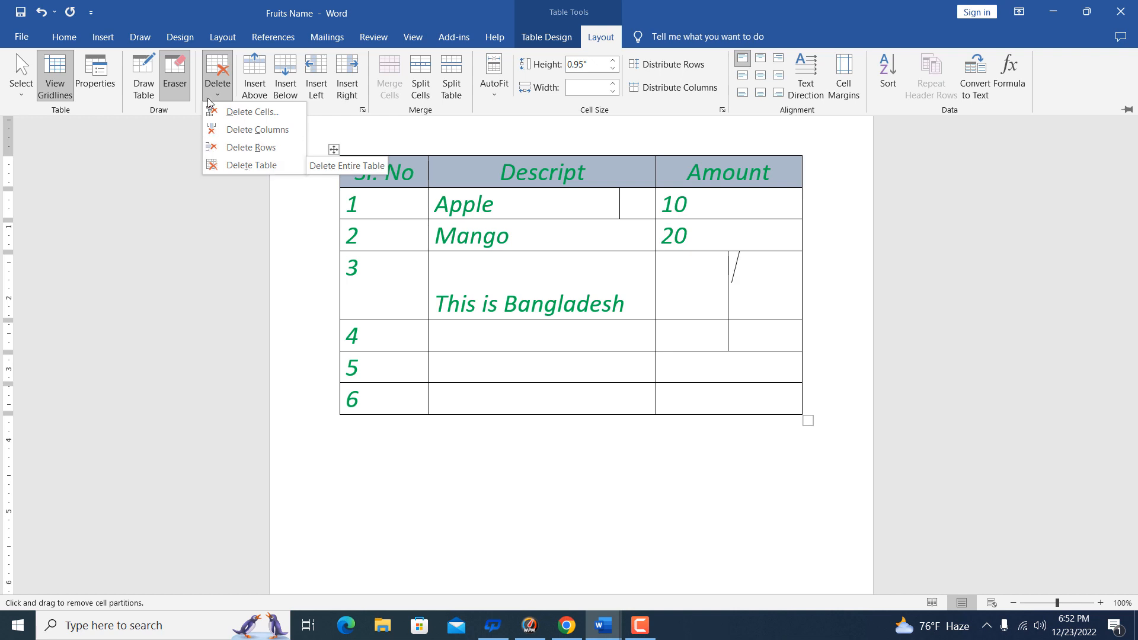
{"action": "left_click", "coordinate": [473, 242]}
{"action": "left_click", "coordinate": [469, 240]}
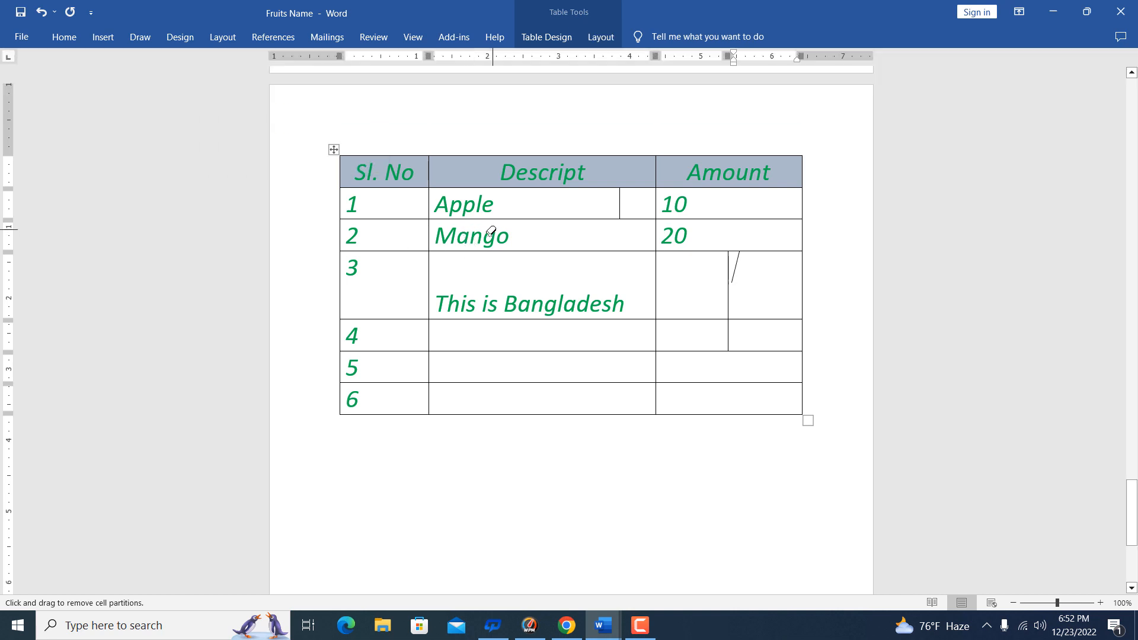
{"action": "left_click", "coordinate": [388, 235]}
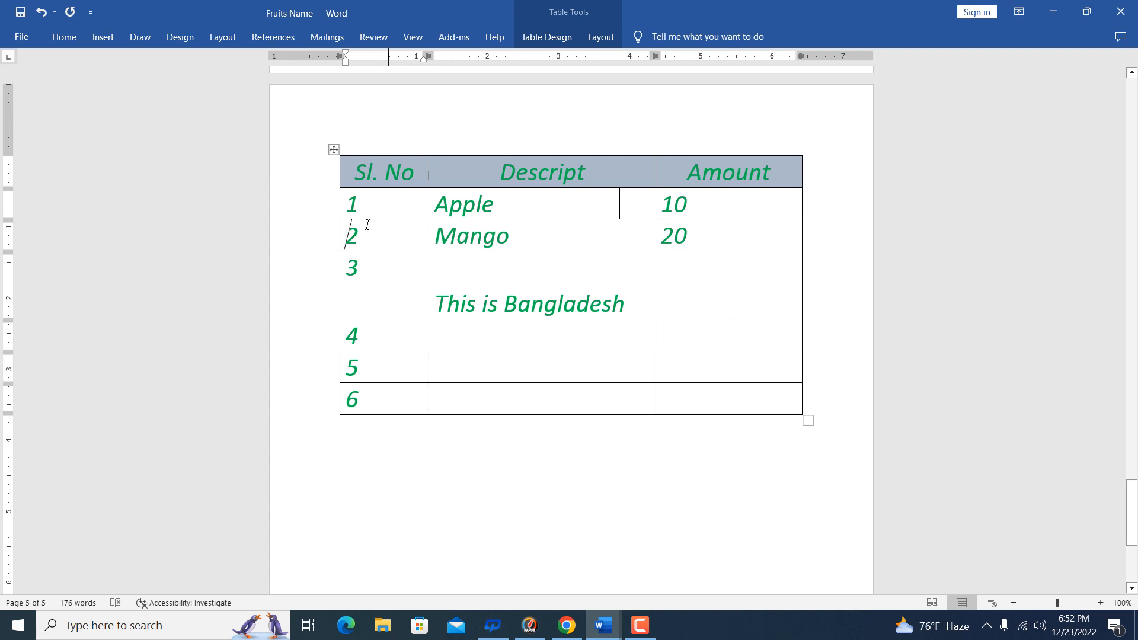
{"action": "left_click", "coordinate": [601, 37]}
{"action": "left_click", "coordinate": [222, 90]}
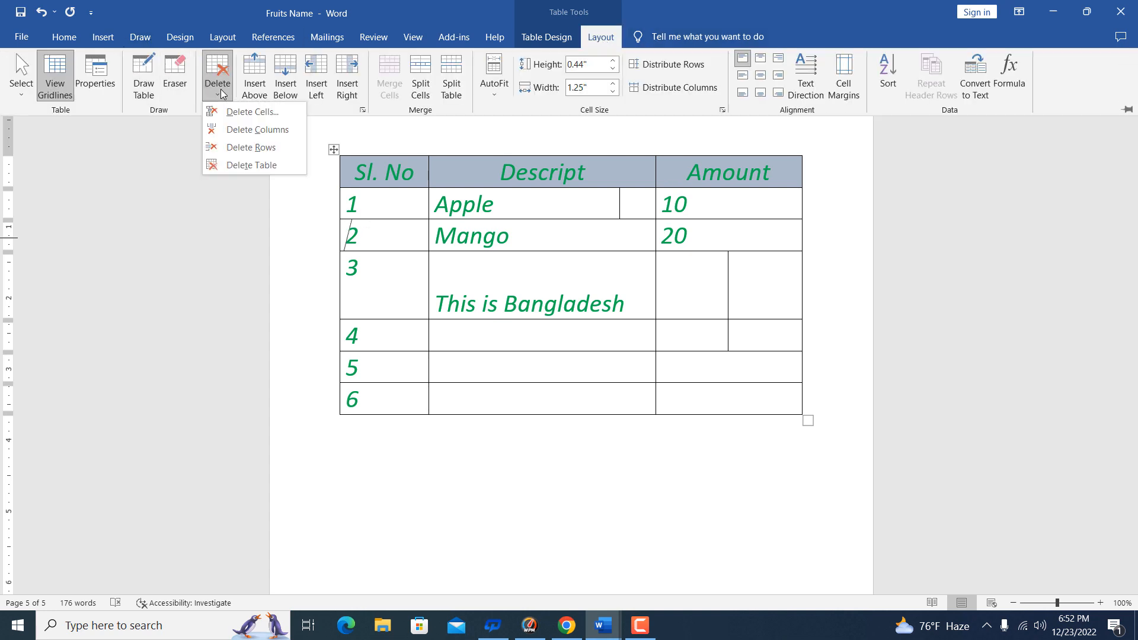
{"action": "left_click", "coordinate": [254, 148]}
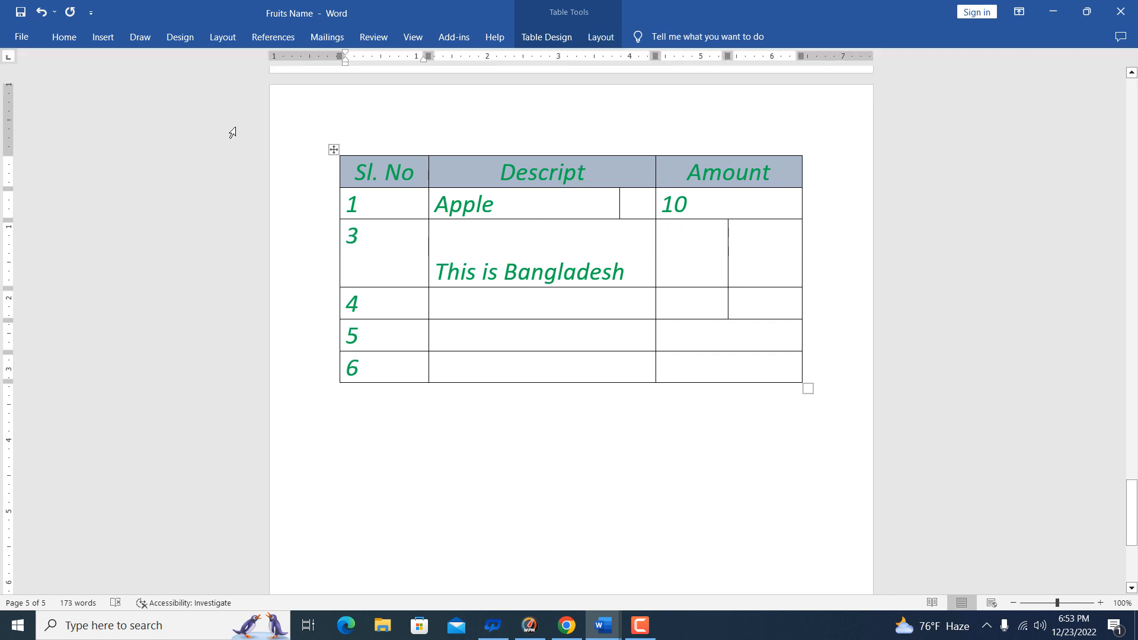
- Delete the row numbered 3, containing "This is Bangladesh", from the table
{"action": "key", "text": "alt+a"}
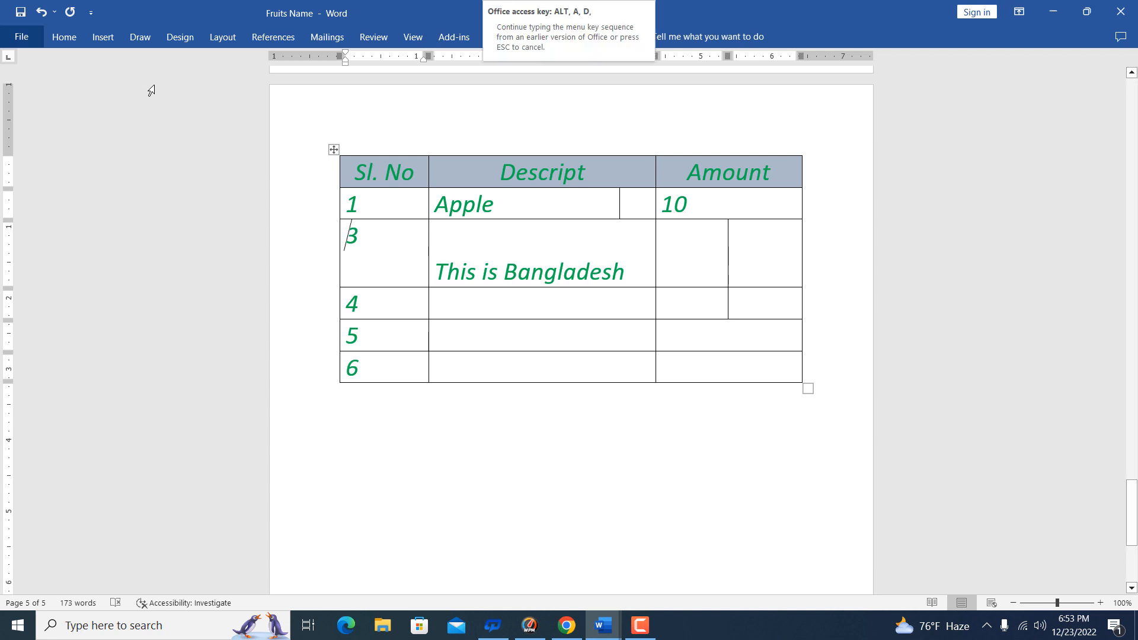
{"action": "key", "text": "r"}
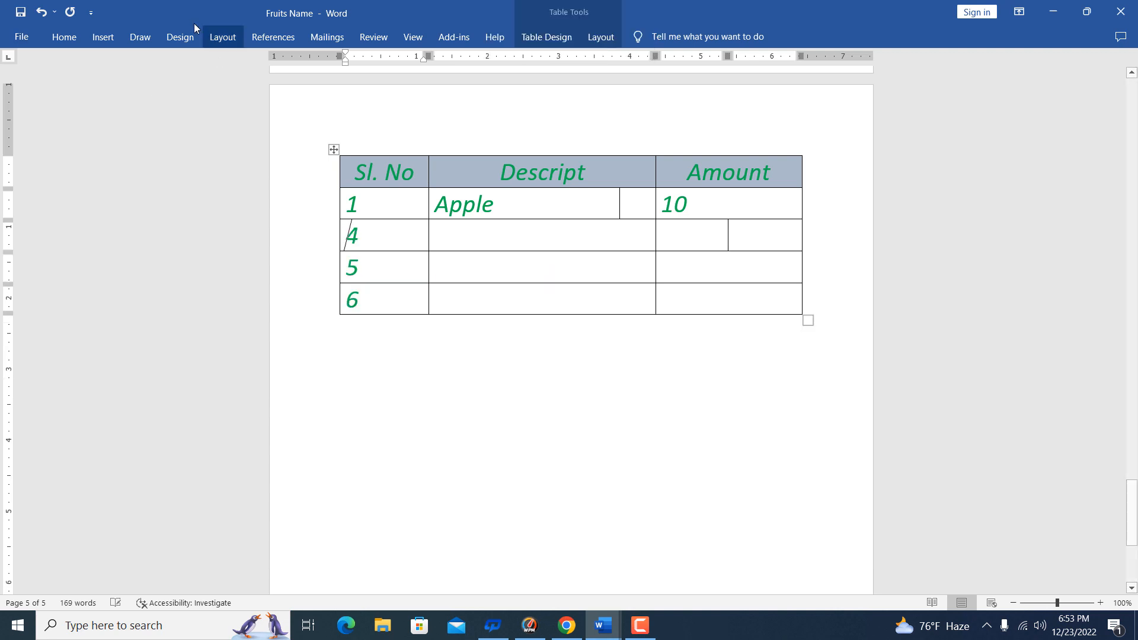
{"action": "left_click", "coordinate": [597, 38]}
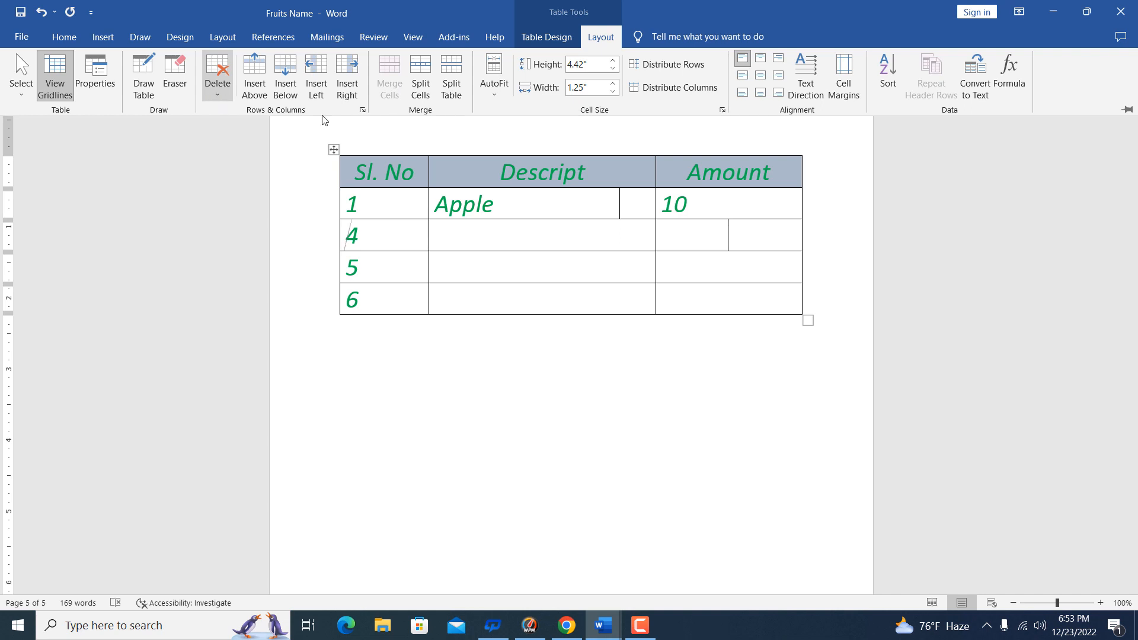
- Delete the entire table, and undo the deletion
{"action": "left_click", "coordinate": [217, 80]}
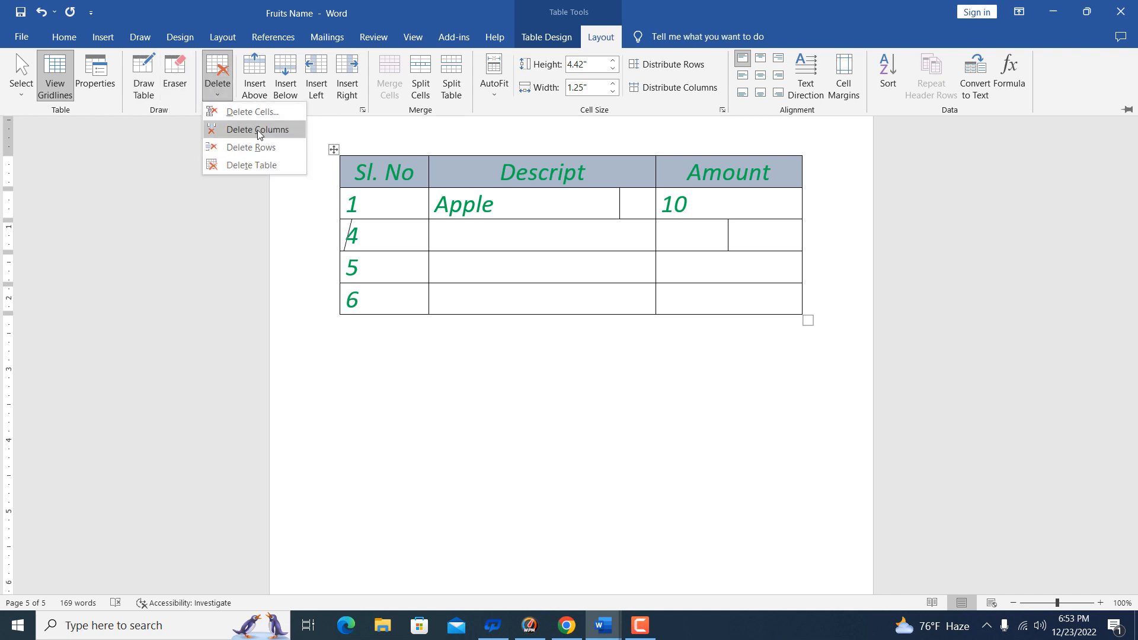
{"action": "left_click", "coordinate": [262, 161]}
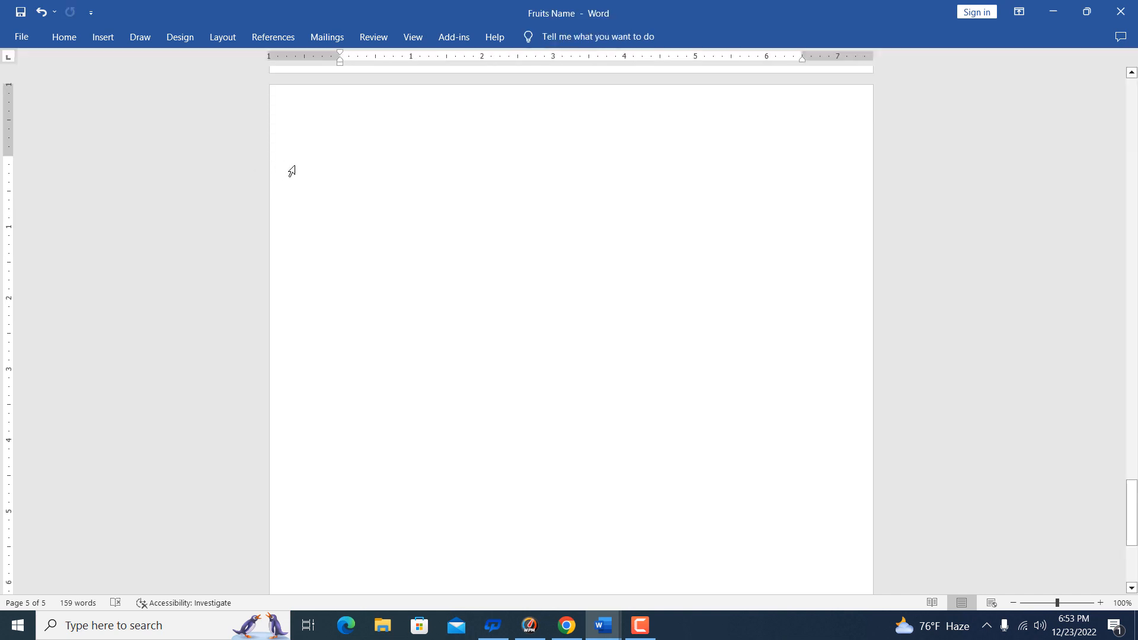
{"action": "key", "text": "ctrl+a"}
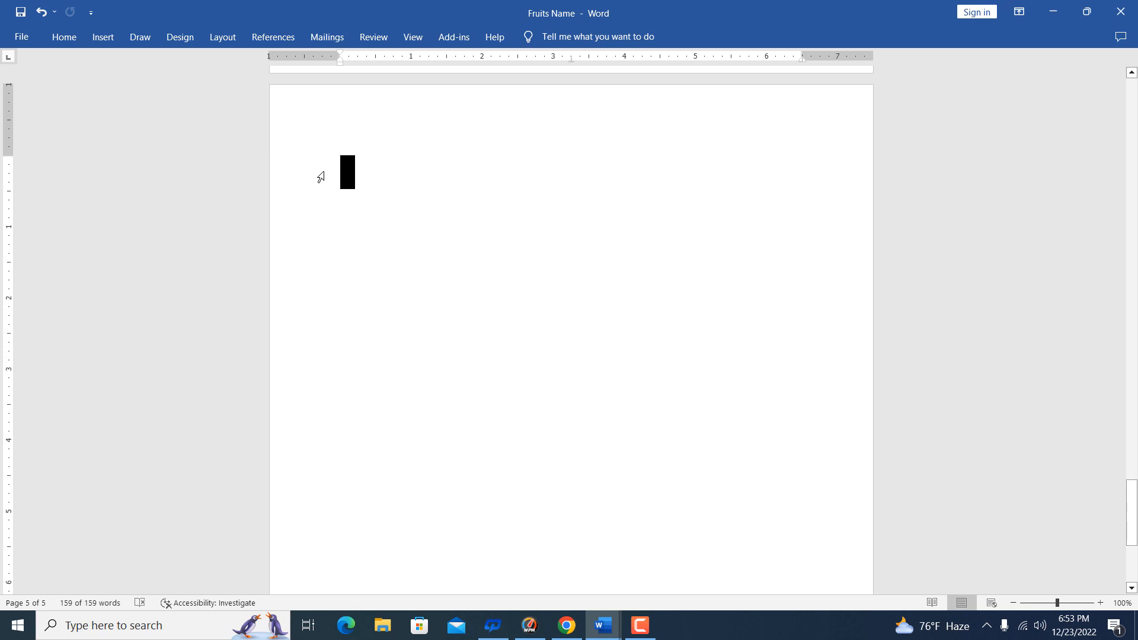
{"action": "key", "text": "ctrl+z"}
- Delete the Sl. No column from the table, and undo the deletion
{"action": "left_click_drag", "start_coordinate": [388, 172], "coordinate": [386, 222]}
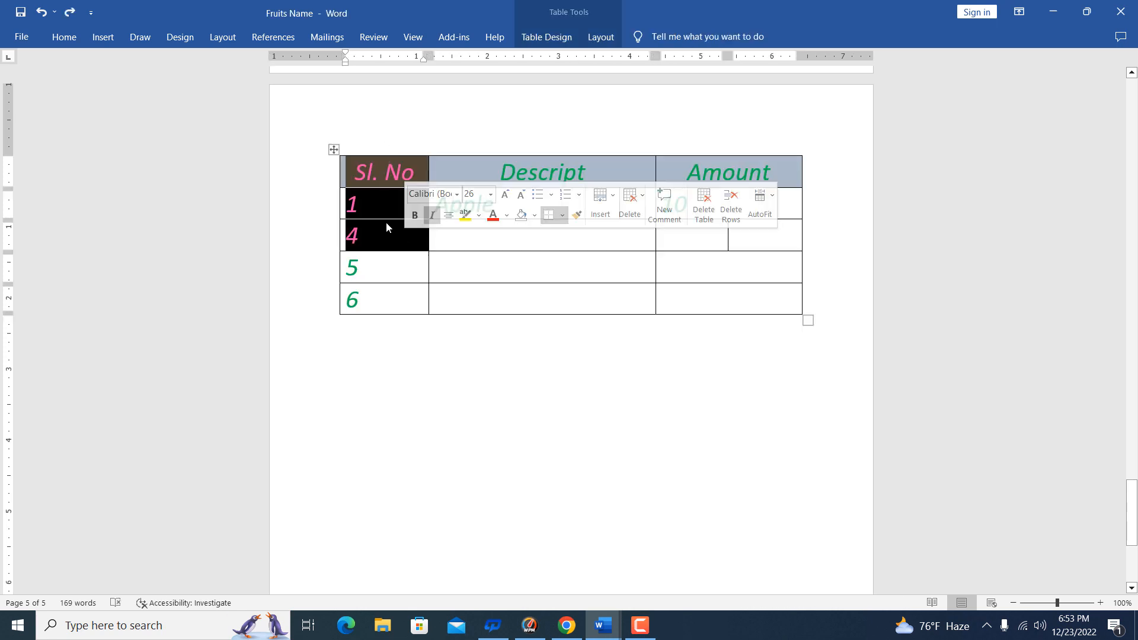
{"action": "left_click", "coordinate": [397, 274]}
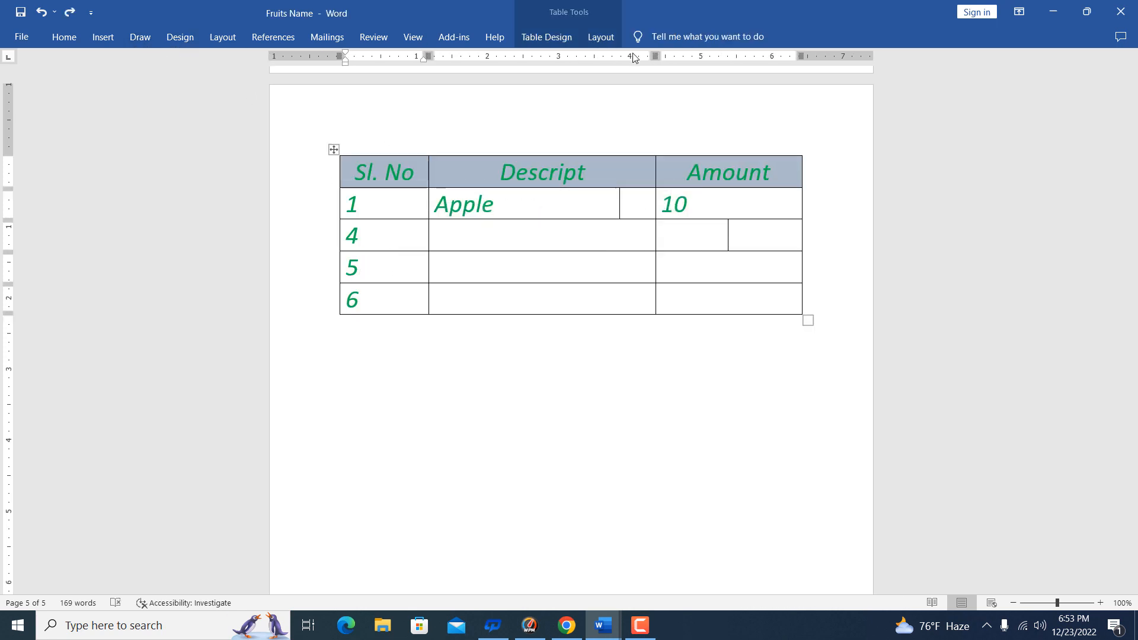
{"action": "left_click", "coordinate": [600, 36]}
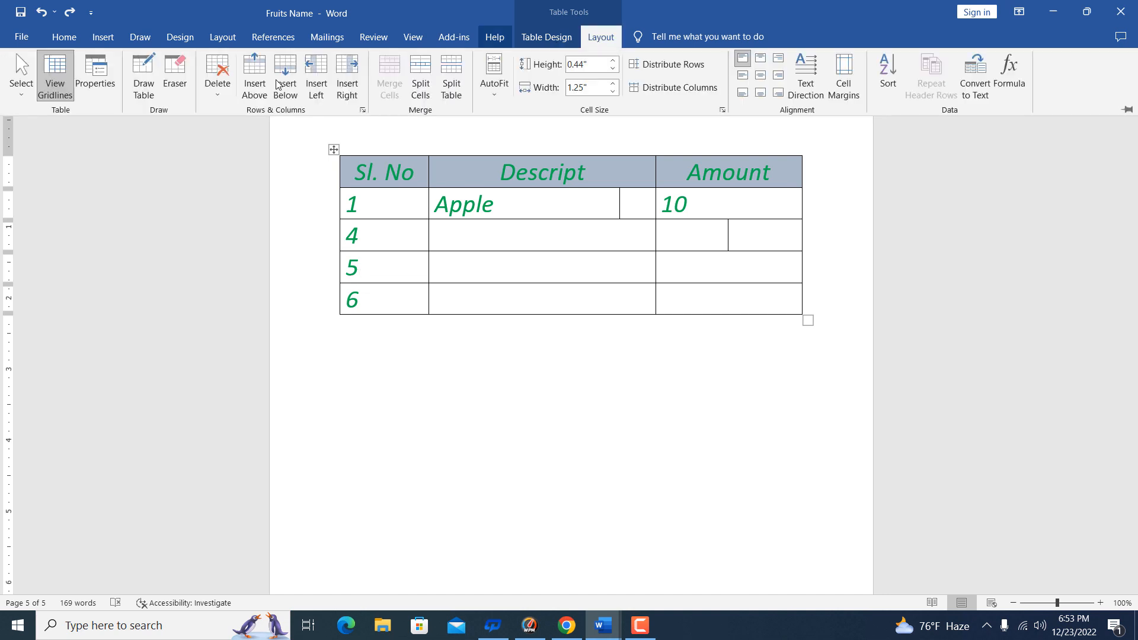
{"action": "left_click", "coordinate": [217, 95]}
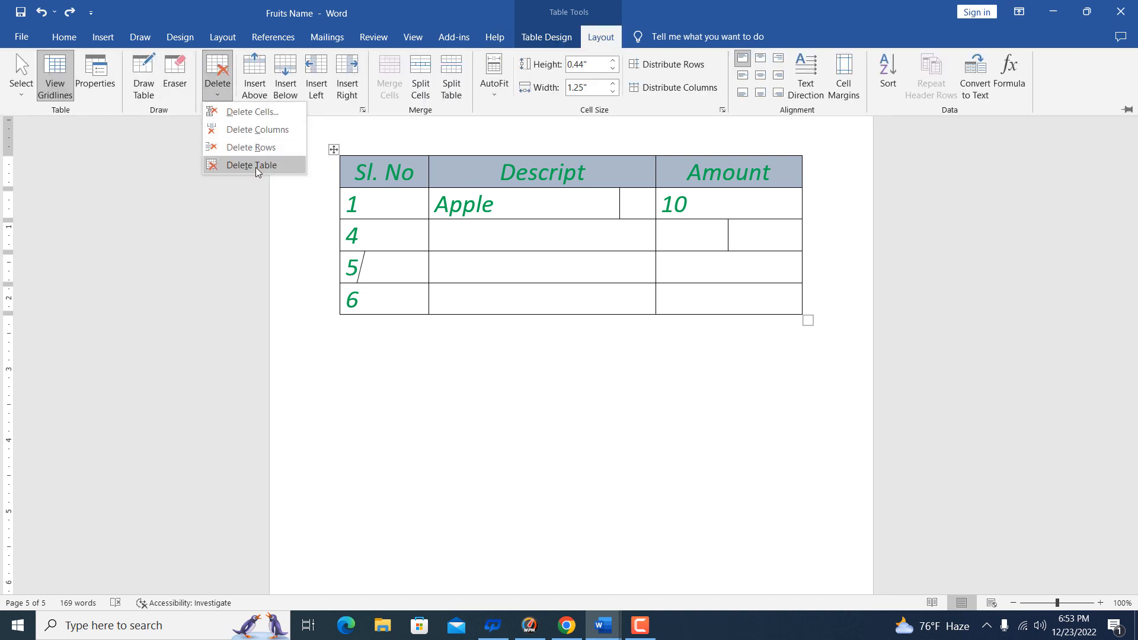
{"action": "left_click", "coordinate": [256, 130]}
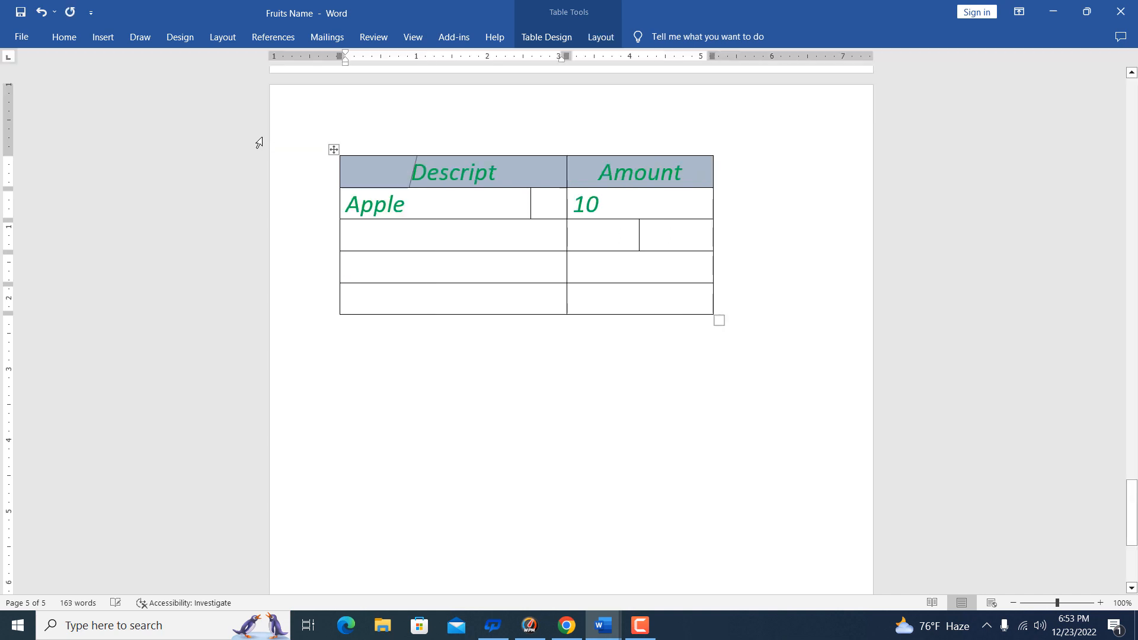
{"action": "key", "text": "ctrl+z"}
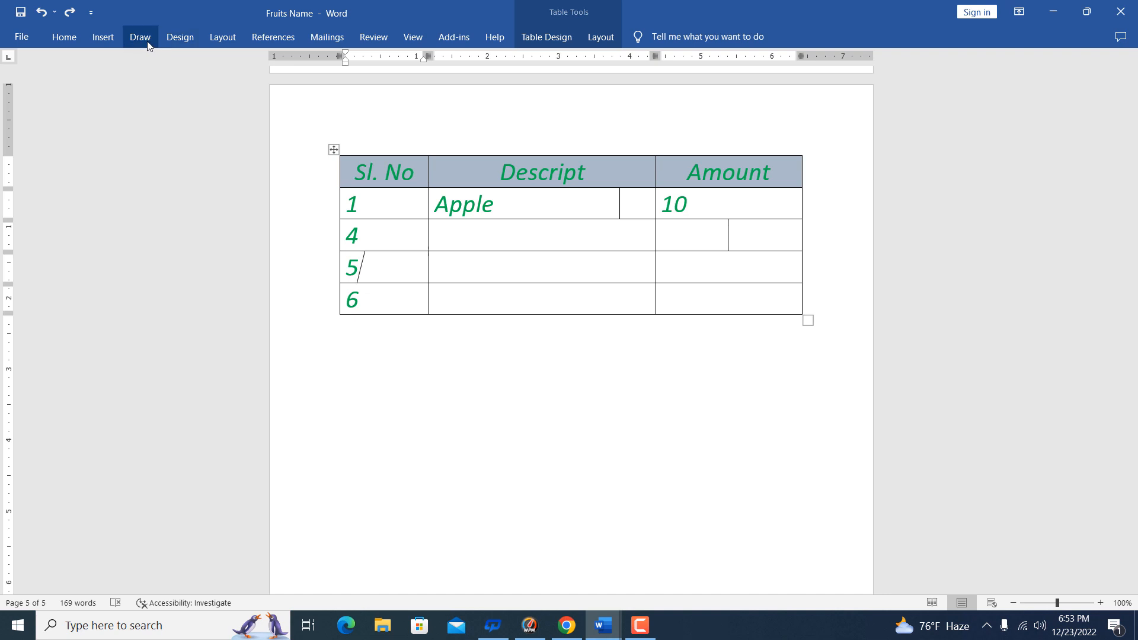
{"action": "left_click", "coordinate": [603, 41]}
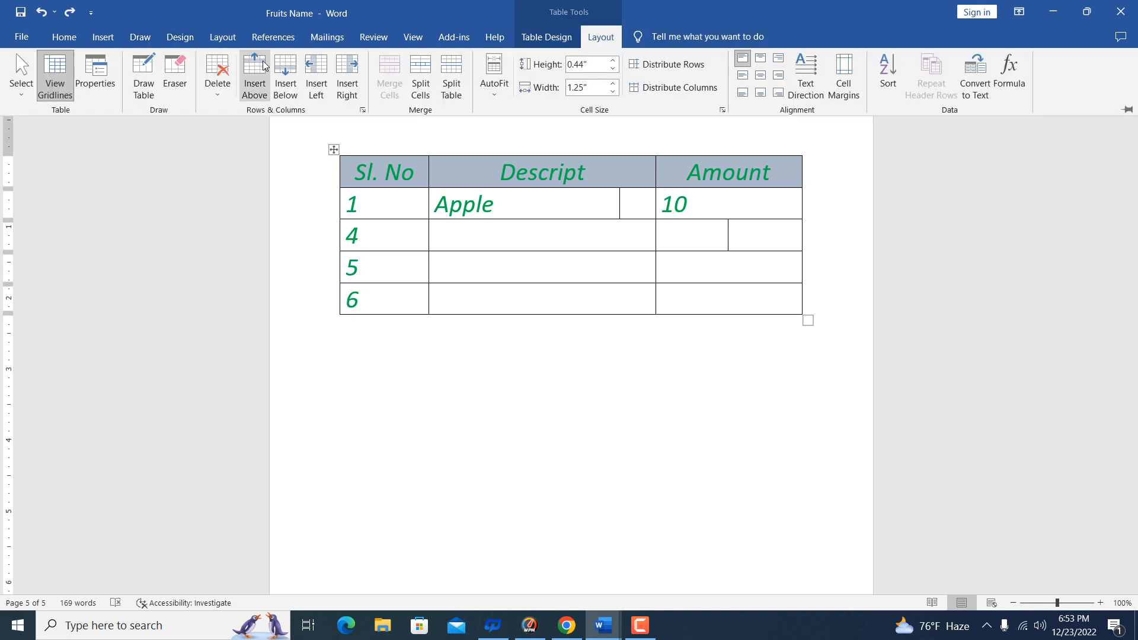
{"action": "left_click", "coordinate": [218, 80]}
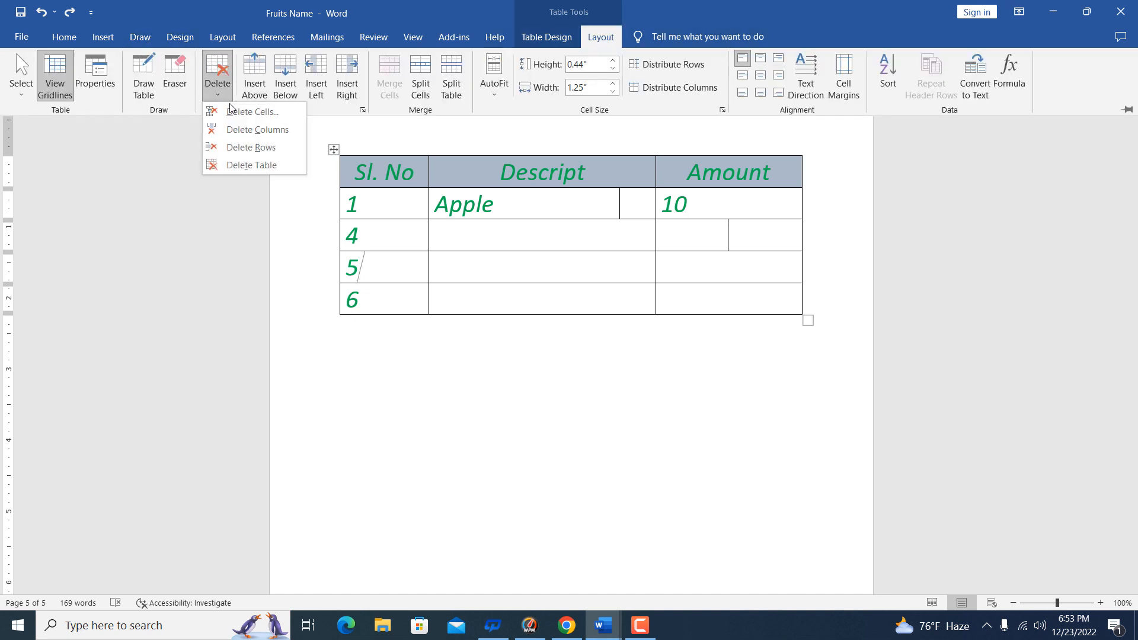
{"action": "left_click", "coordinate": [515, 241]}
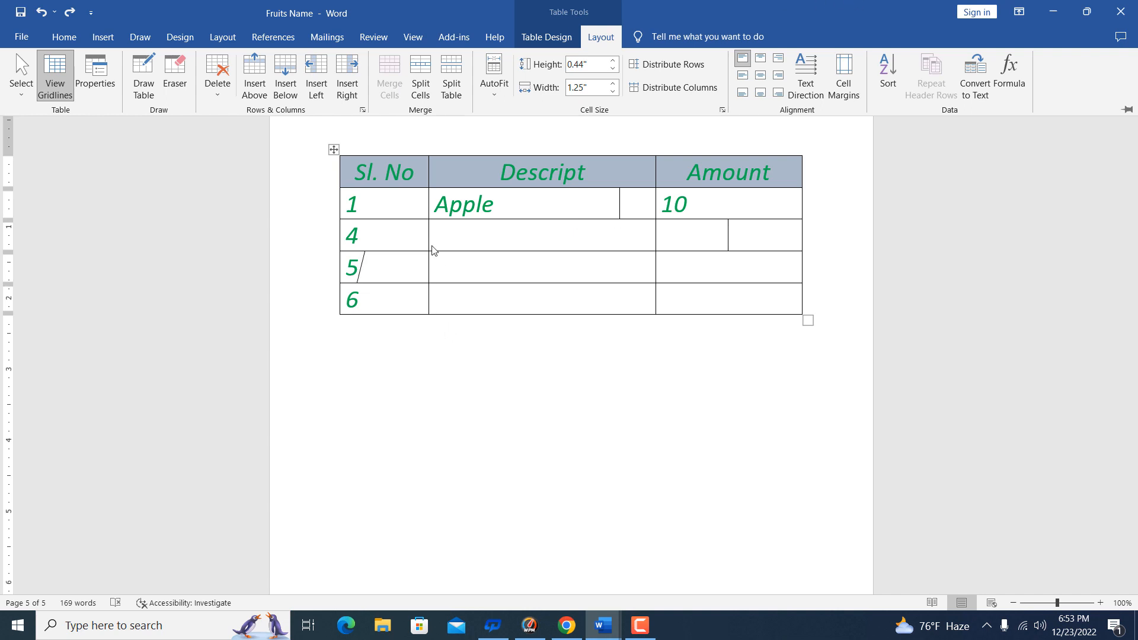
- Insert three blank rows above the row numbered 4
{"action": "left_click", "coordinate": [416, 234]}
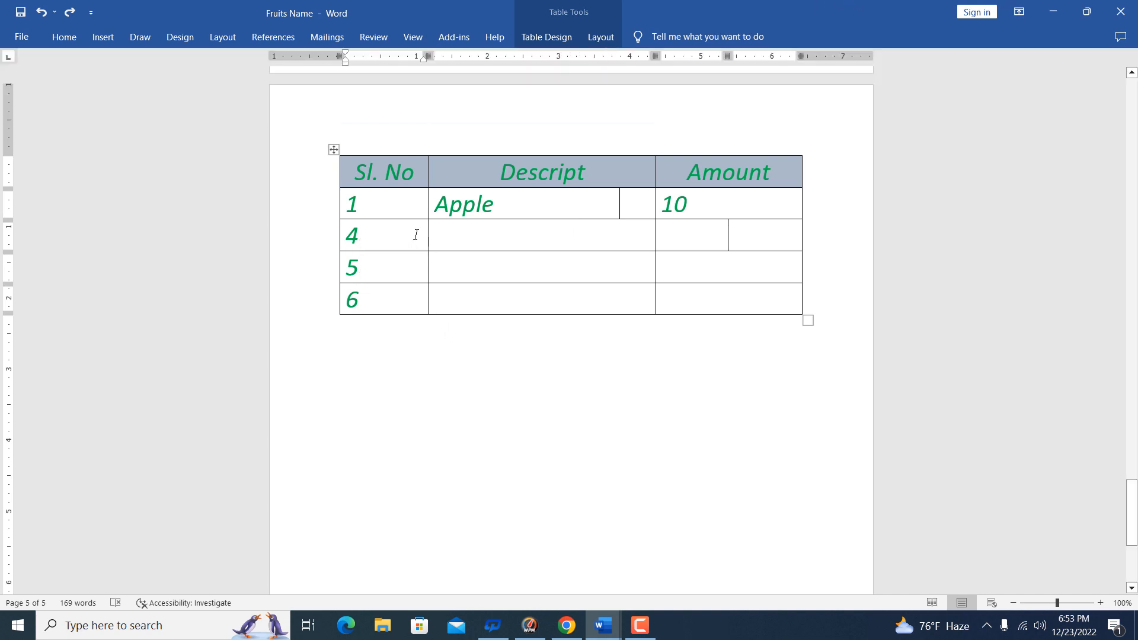
{"action": "key", "text": "alt+a"}
{"action": "key", "text": "i"}
{"action": "key", "text": "a"}
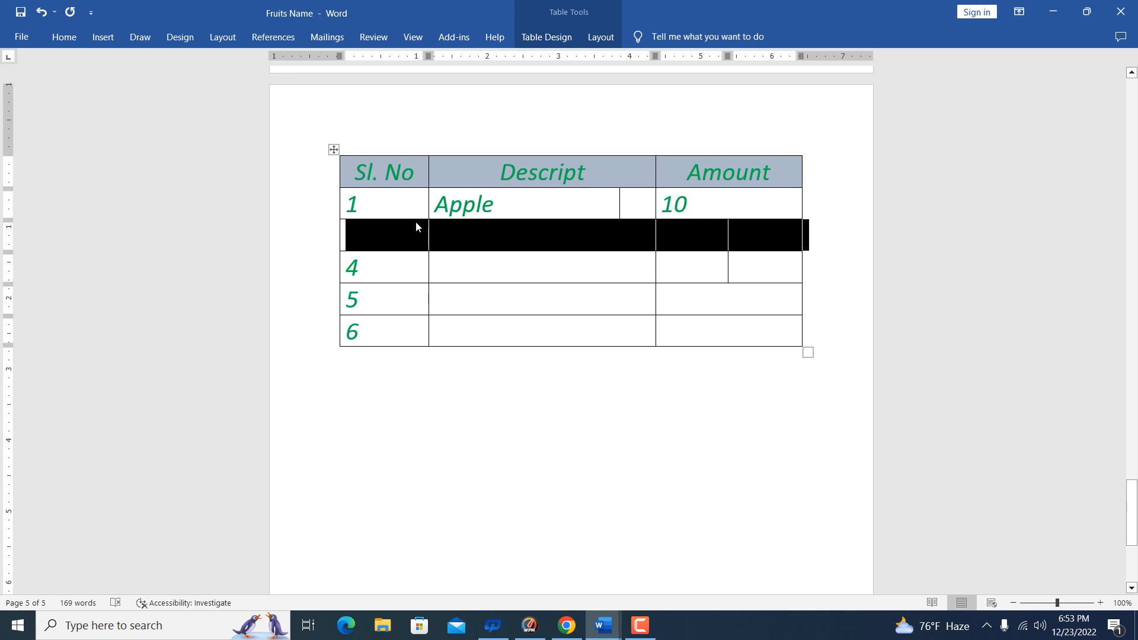
{"action": "key", "text": "F4"}
{"action": "key", "text": "F4"}
- Number the three blank rows 2, 3 and 4 in the Sl. No column
{"action": "left_click", "coordinate": [398, 230]}
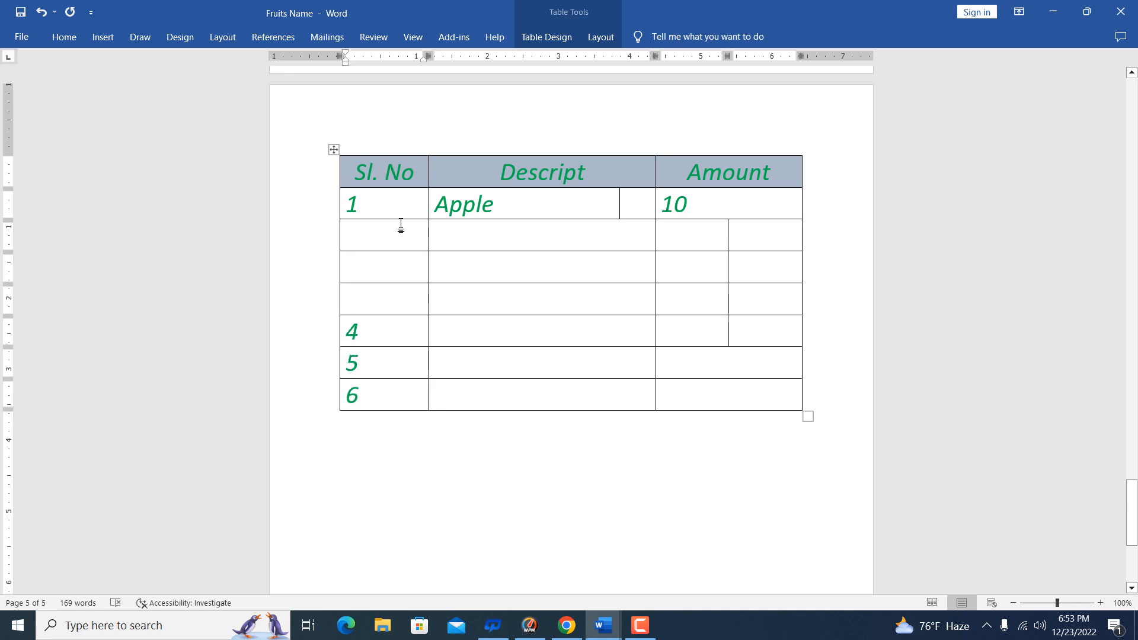
{"action": "type", "text": "2"}
{"action": "key", "text": "Down"}
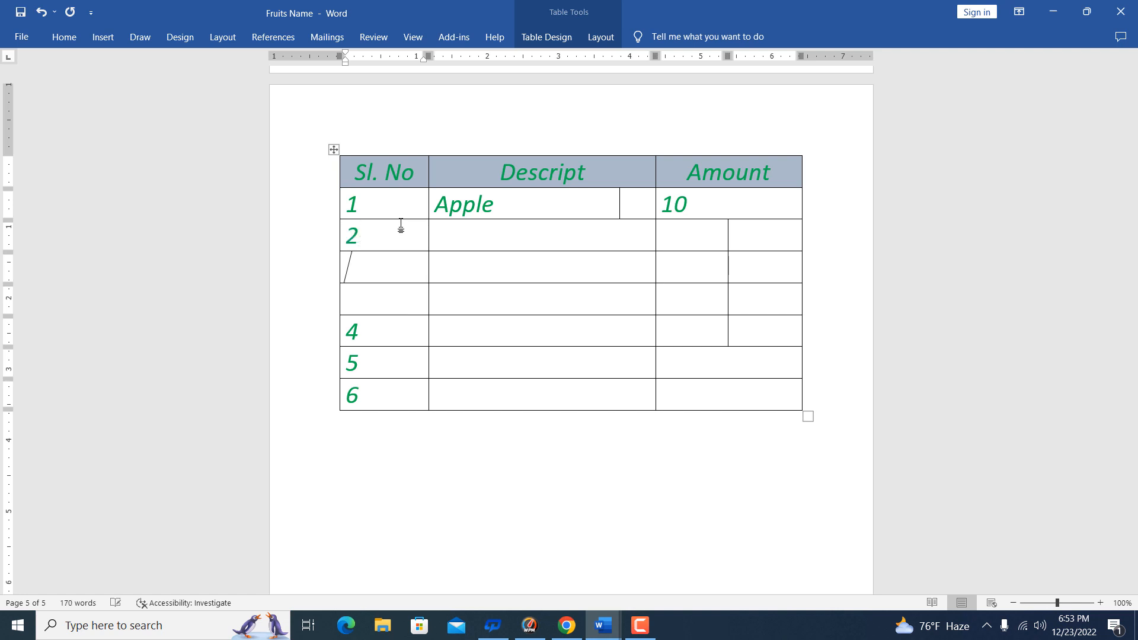
{"action": "type", "text": "3"}
{"action": "key", "text": "Down"}
{"action": "type", "text": "4"}
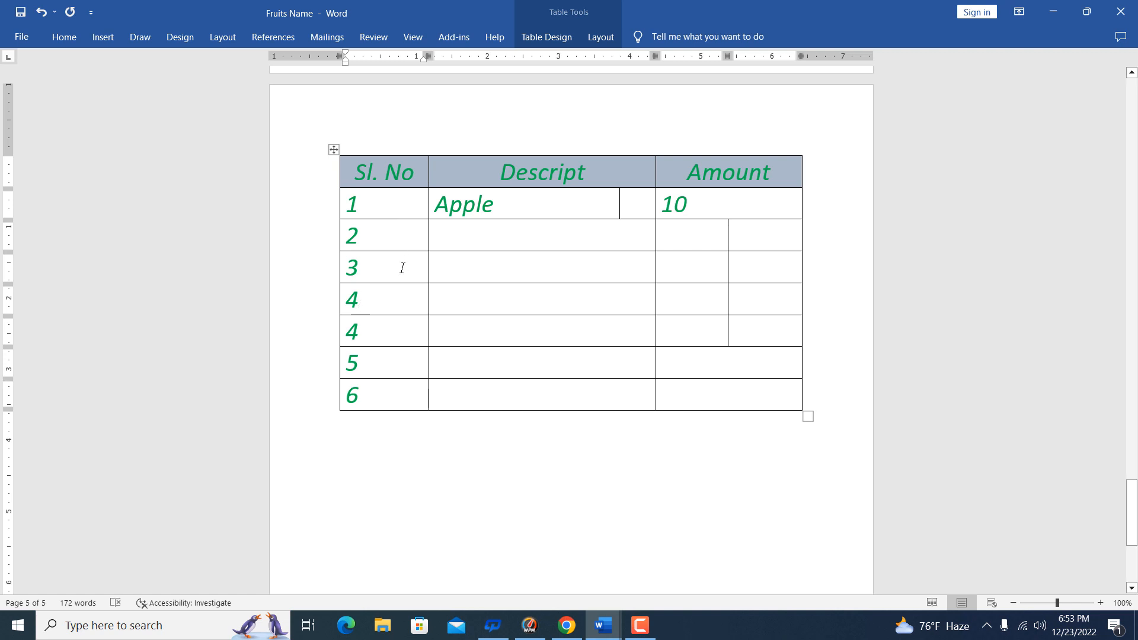
- Fill the empty Descript cells below Apple, in order, with aa, dd, cc, ee, rr and ww
{"action": "left_click", "coordinate": [461, 239]}
{"action": "type", "text": "aa"}
{"action": "left_click", "coordinate": [483, 269]}
{"action": "type", "text": "dd"}
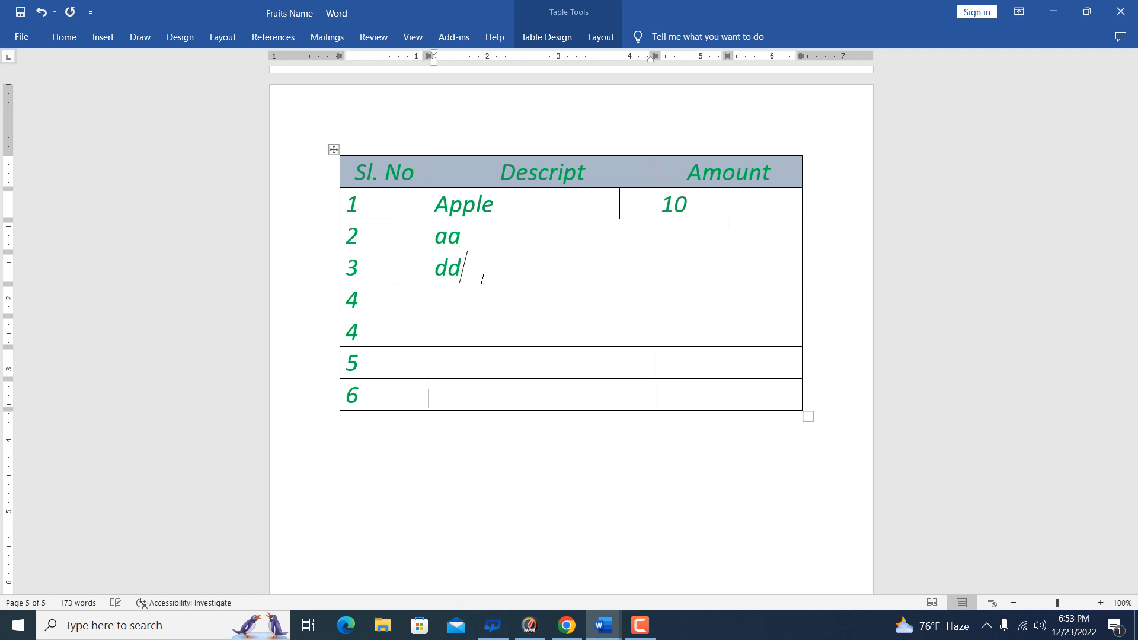
{"action": "left_click", "coordinate": [472, 292]}
{"action": "type", "text": "cc"}
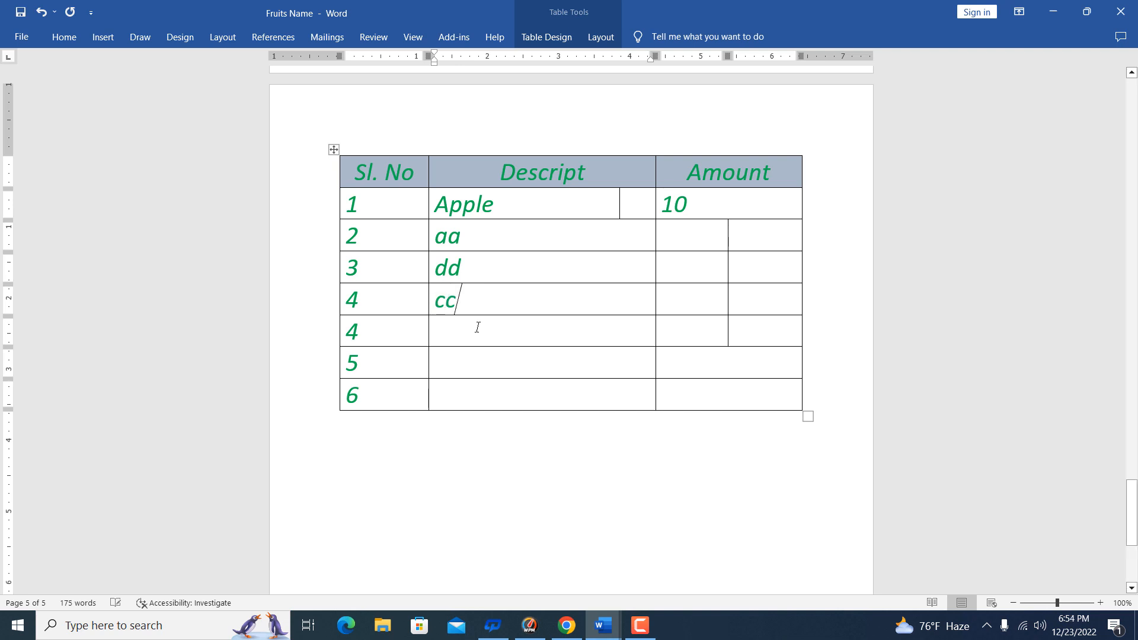
{"action": "type", "text": "ee"}
{"action": "left_click", "coordinate": [454, 358]}
{"action": "type", "text": "rr"}
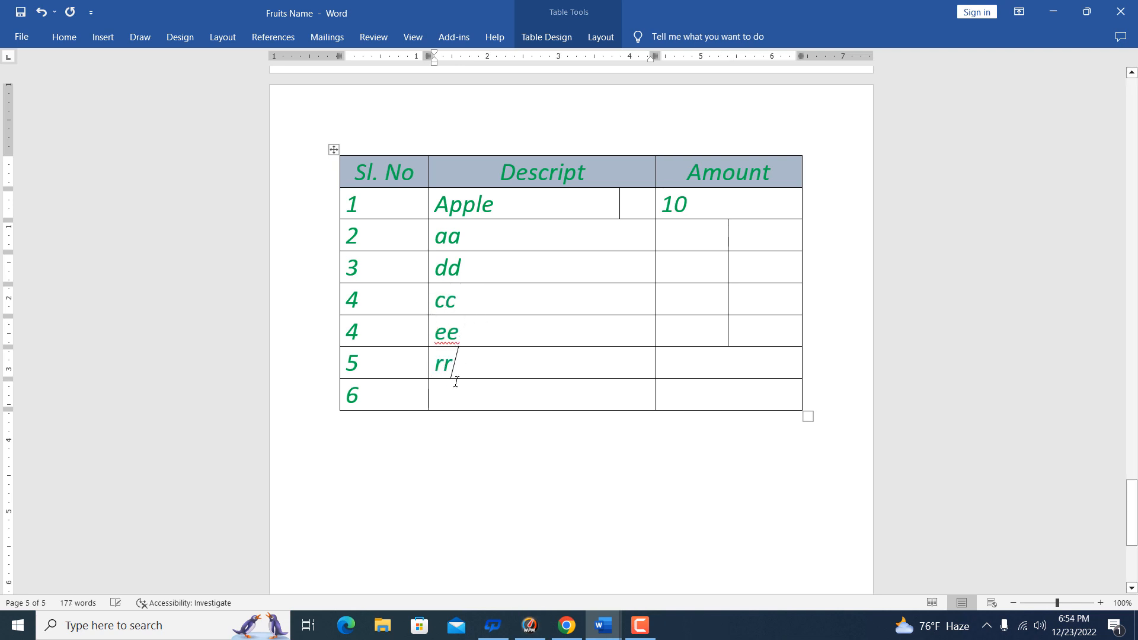
{"action": "left_click", "coordinate": [449, 386]}
{"action": "type", "text": "ww"}
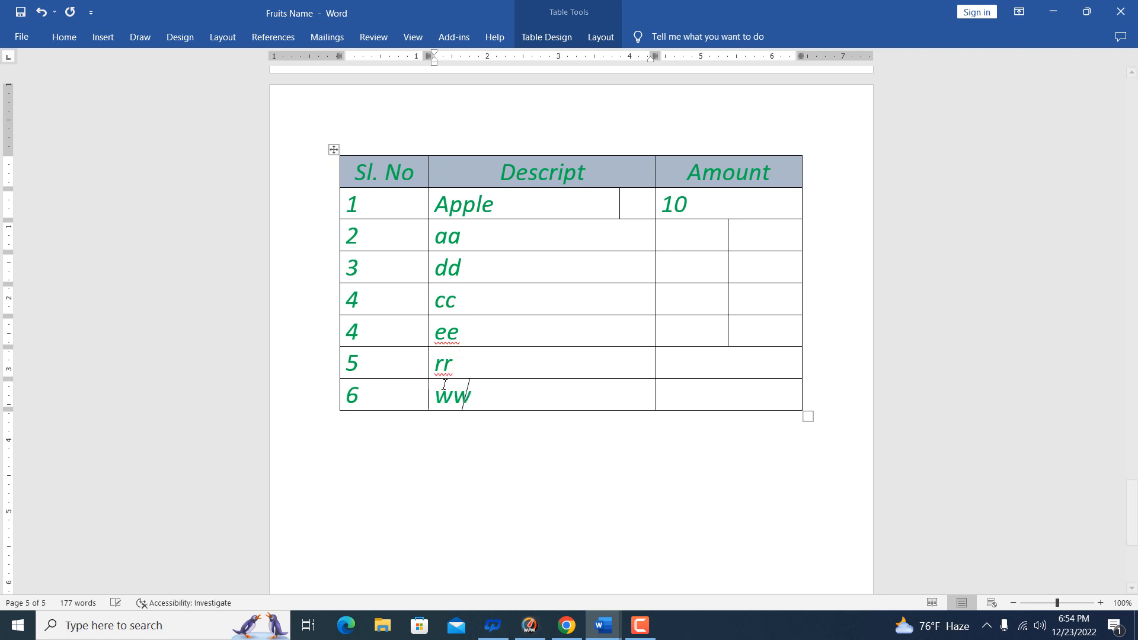
- Delete the duplicate Sl. No cell 4 in the ee row, using the Shift cells up option
{"action": "left_click", "coordinate": [376, 302]}
{"action": "left_click_drag", "start_coordinate": [531, 301], "coordinate": [745, 311]}
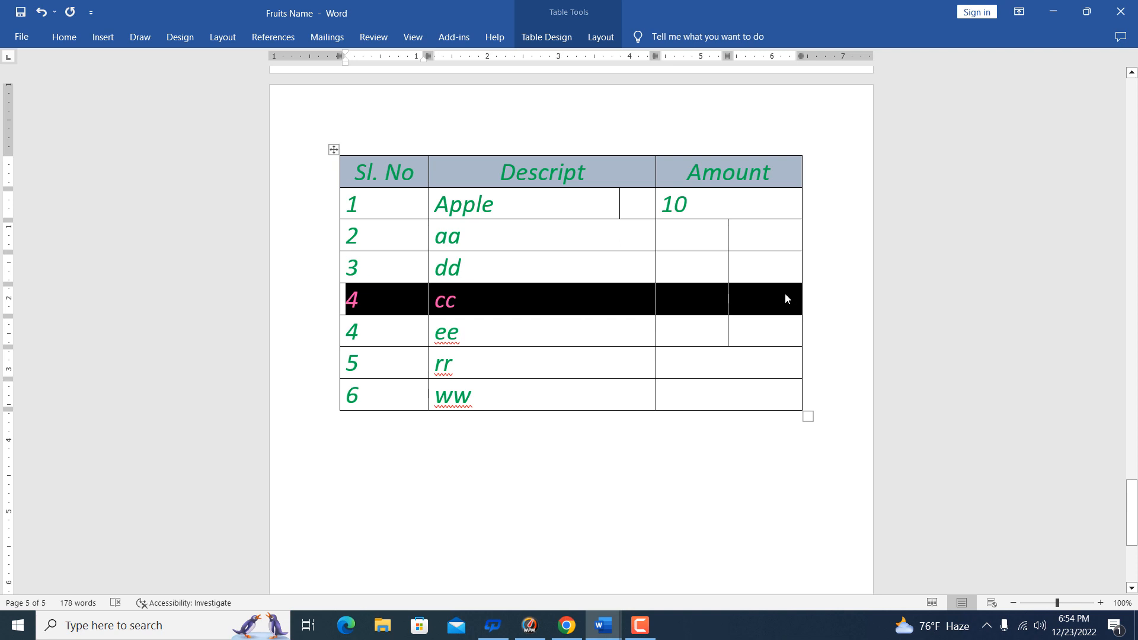
{"action": "left_click", "coordinate": [407, 333]}
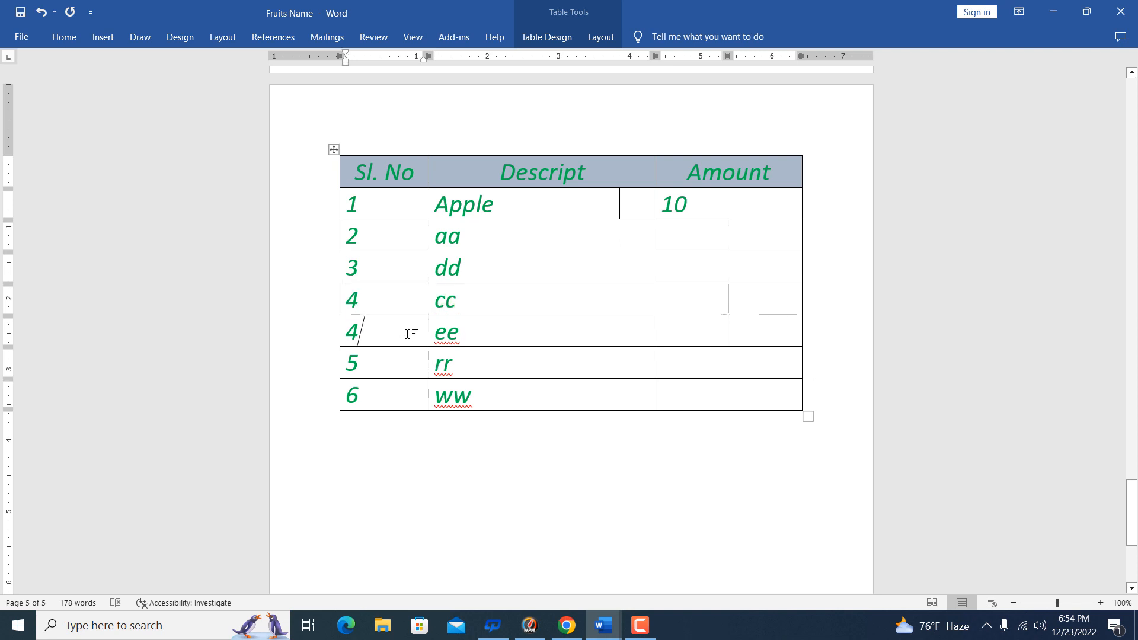
{"action": "left_click", "coordinate": [347, 331]}
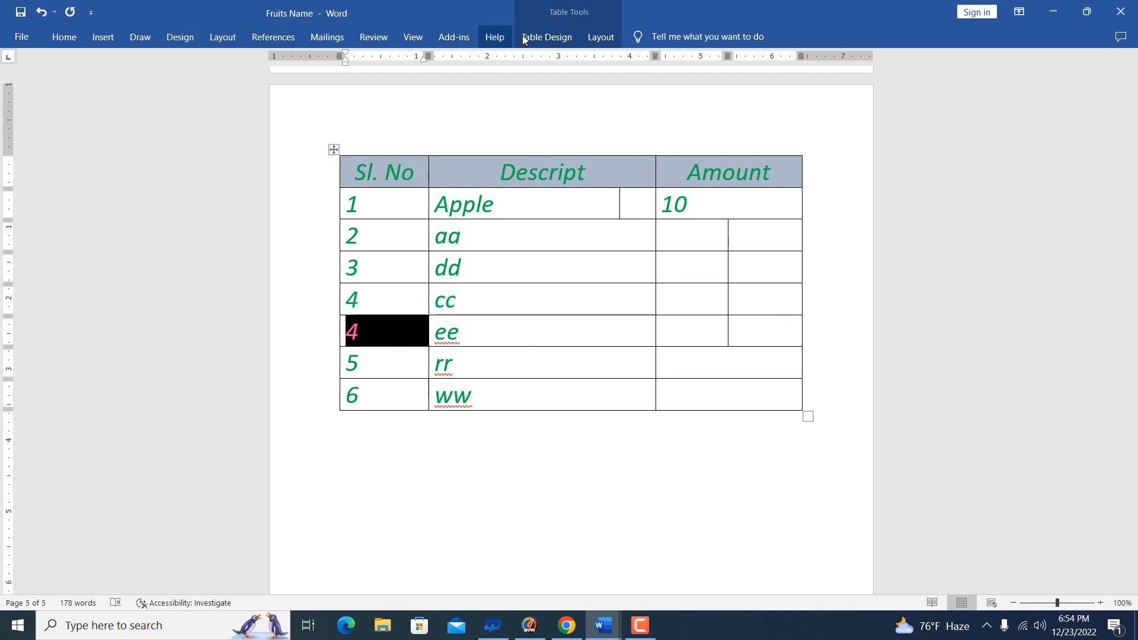
{"action": "left_click", "coordinate": [600, 38]}
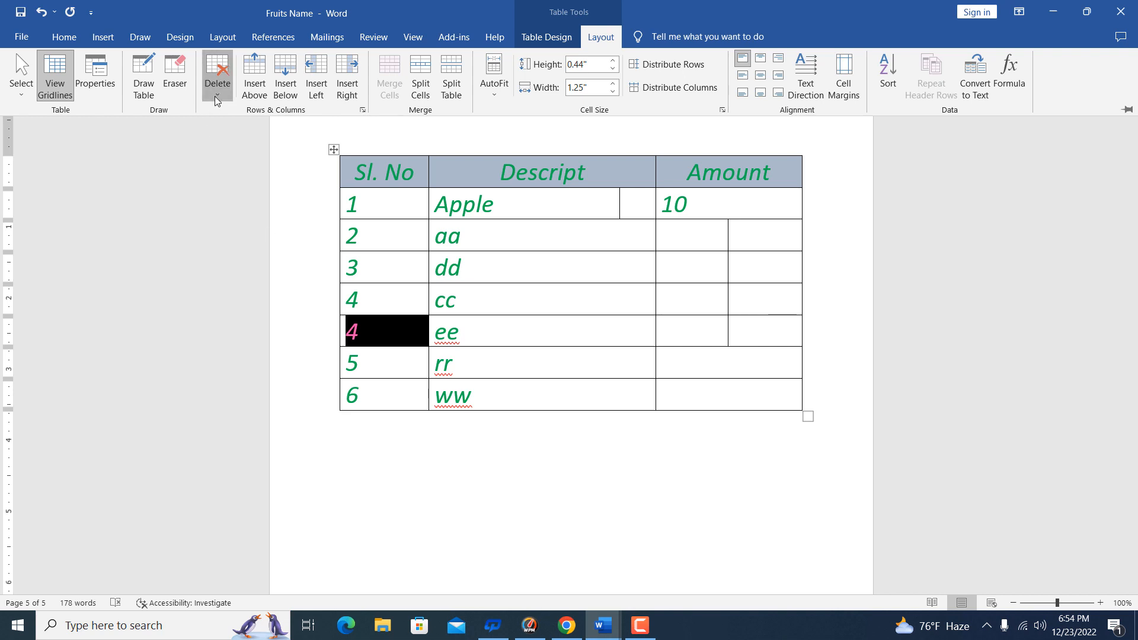
{"action": "left_click", "coordinate": [216, 92]}
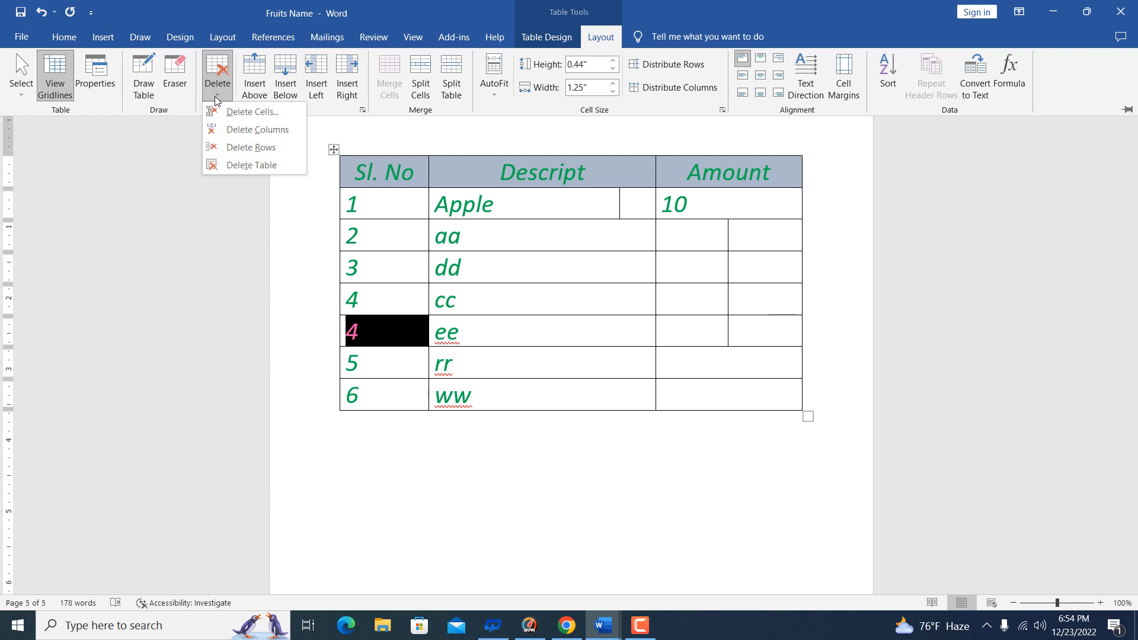
{"action": "left_click", "coordinate": [251, 112]}
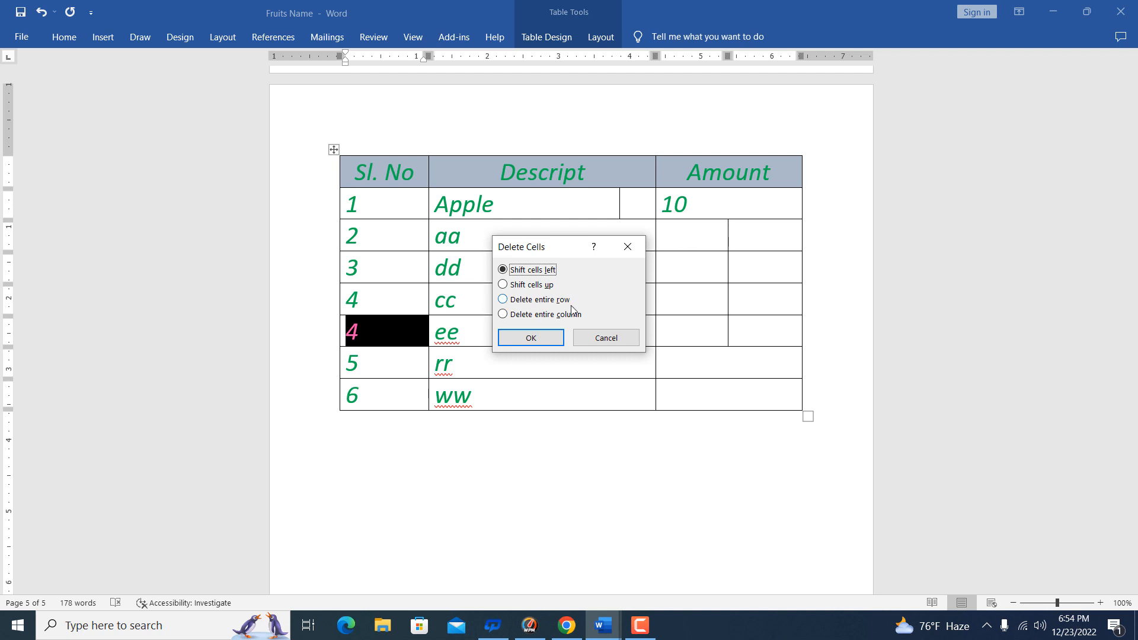
{"action": "left_click", "coordinate": [530, 286]}
{"action": "left_click", "coordinate": [541, 341]}
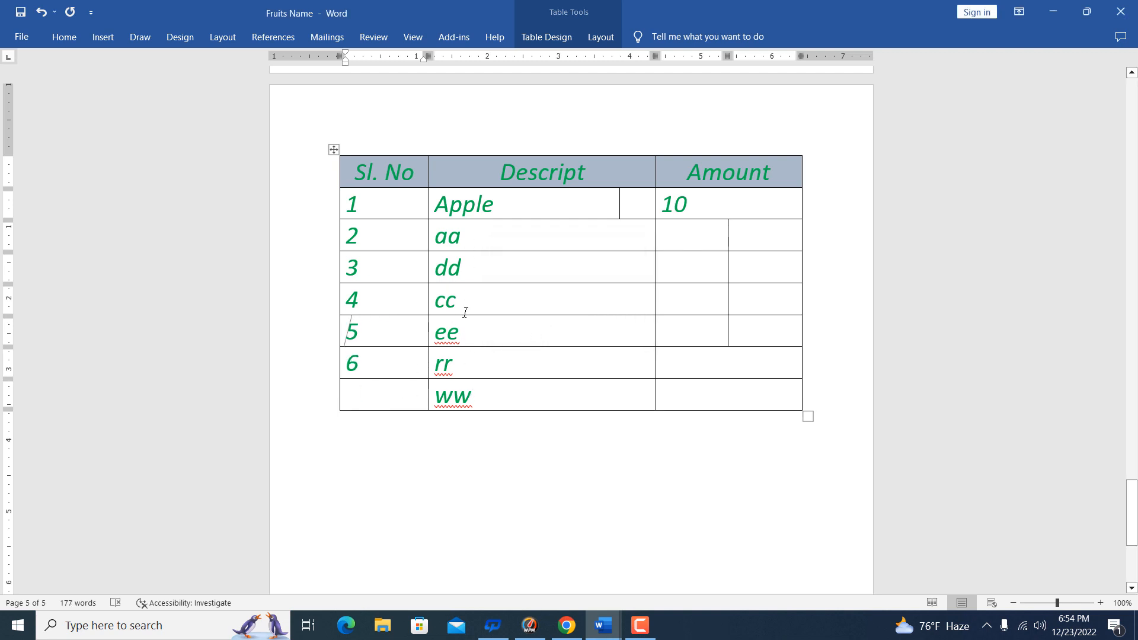
{"action": "left_click", "coordinate": [636, 628]}
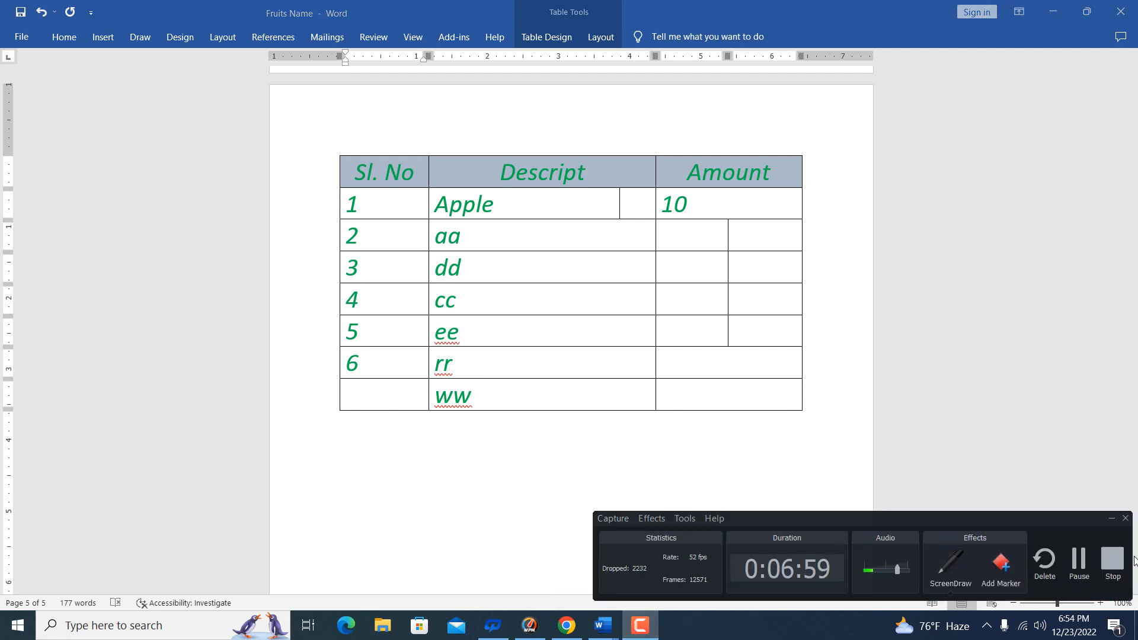